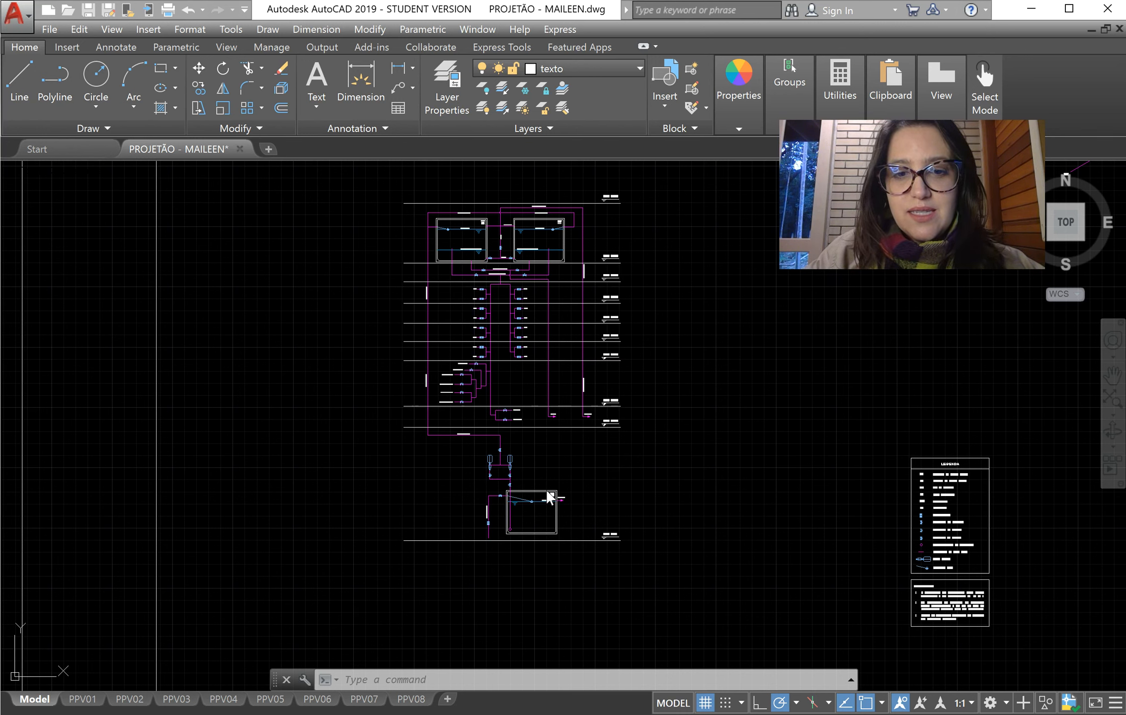
# Step: Examine the COLUNA DE RECALQUE line from the lower reservoir's pumps up through the building levels
pyautogui.scroll(8, 506, 449)
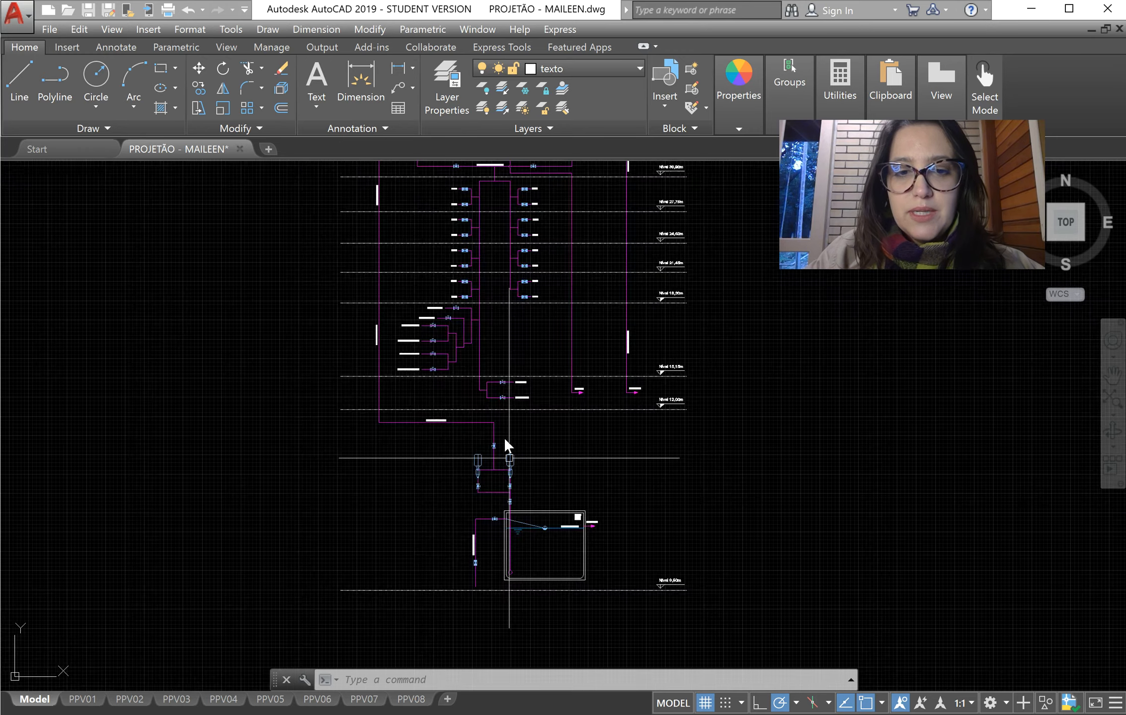
pyautogui.scroll(2, 340, 375)
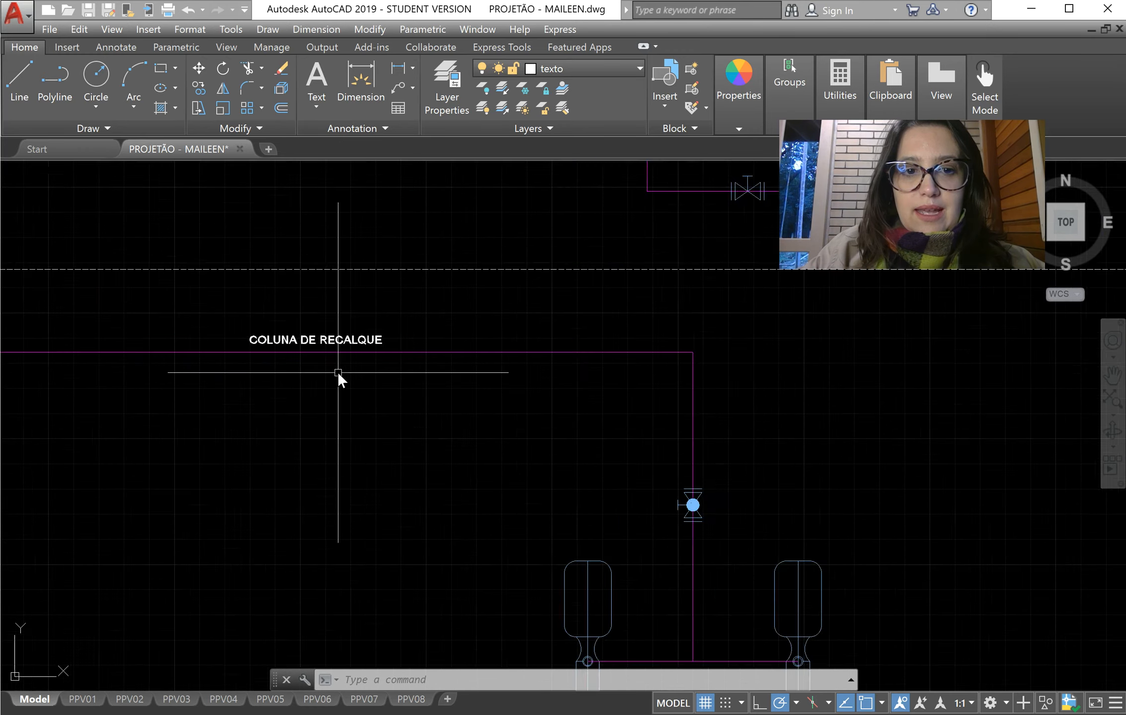
pyautogui.scroll(-2, 594, 492)
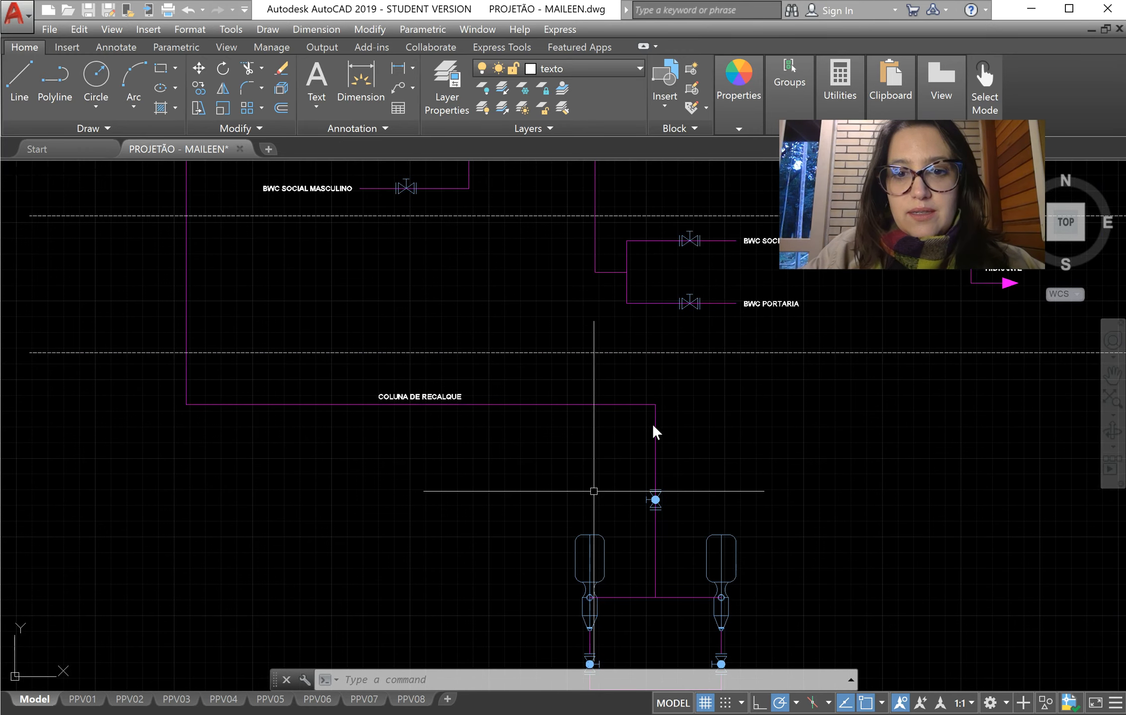
pyautogui.scroll(-2, 427, 420)
pyautogui.scroll(-4, 427, 419)
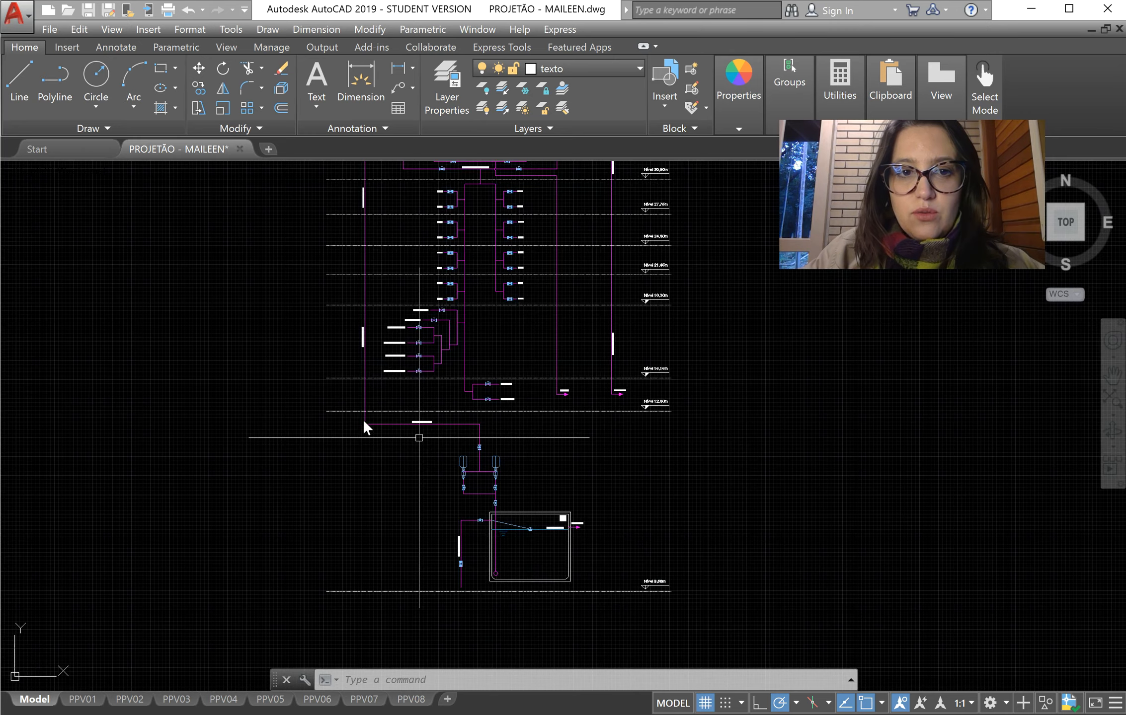
pyautogui.scroll(6, 362, 408)
pyautogui.scroll(1, 355, 321)
pyautogui.scroll(-5, 347, 482)
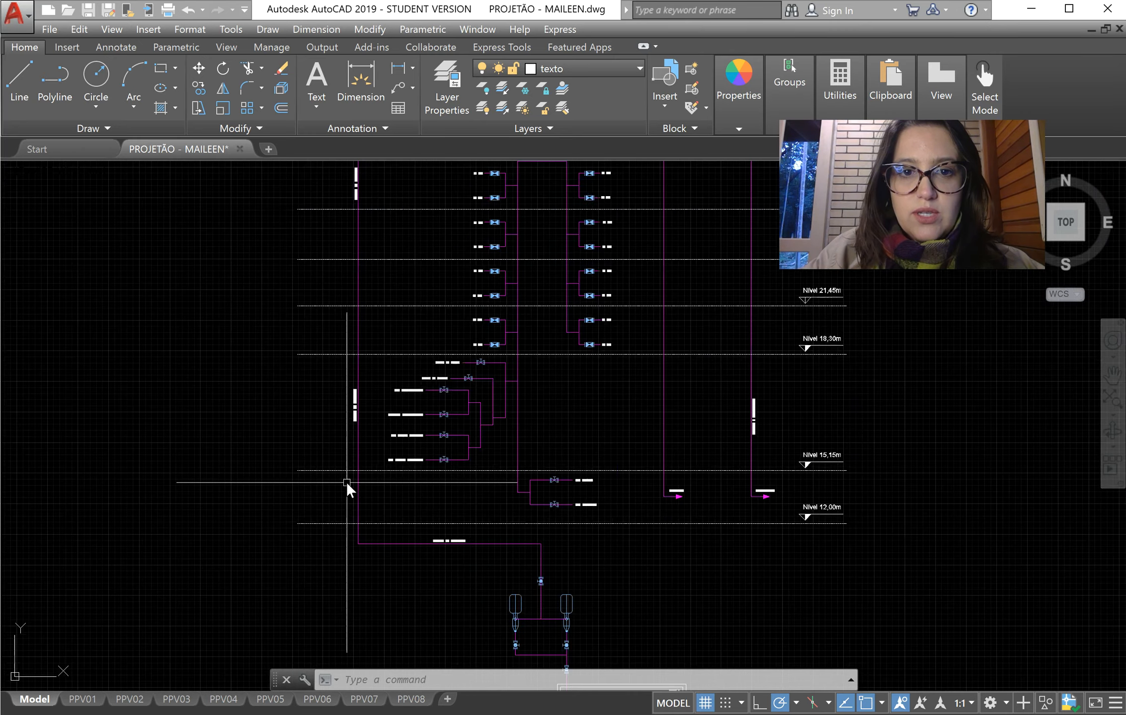
pyautogui.scroll(-2, 367, 206)
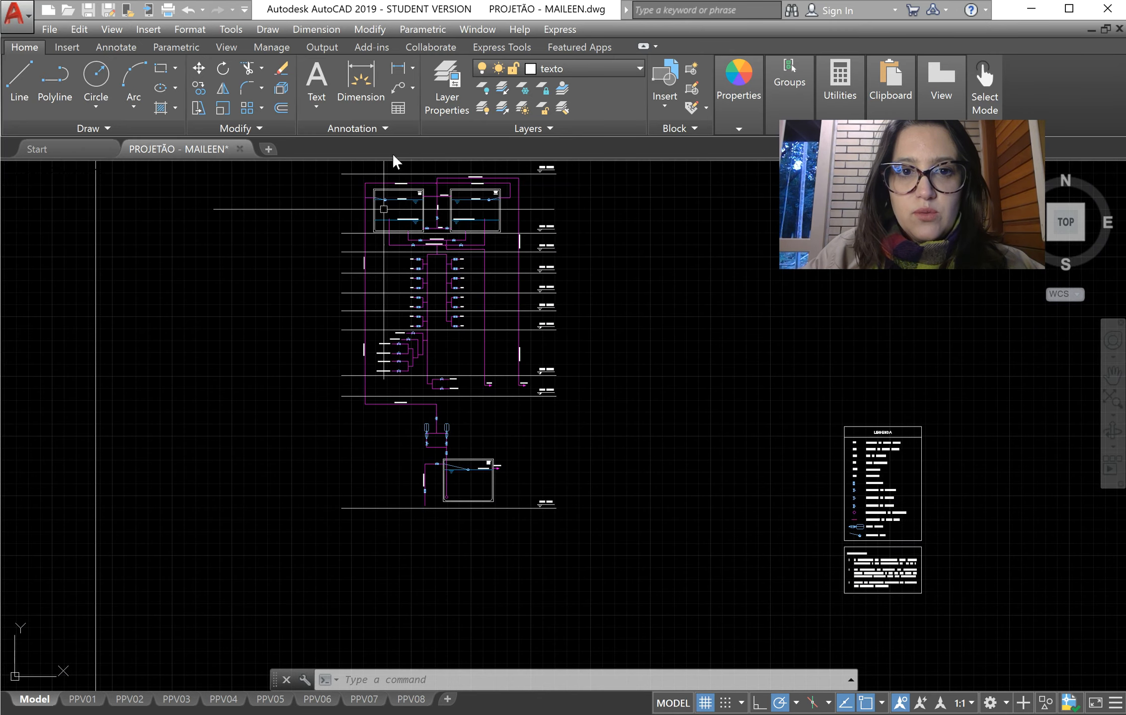
# Step: Examine the upper tanks CAIXA 1 and CAIXA 2, including their float valves, consumption and fire reserve levels, and overflow, cleaning and outlet pipes
pyautogui.scroll(8, 448, 183)
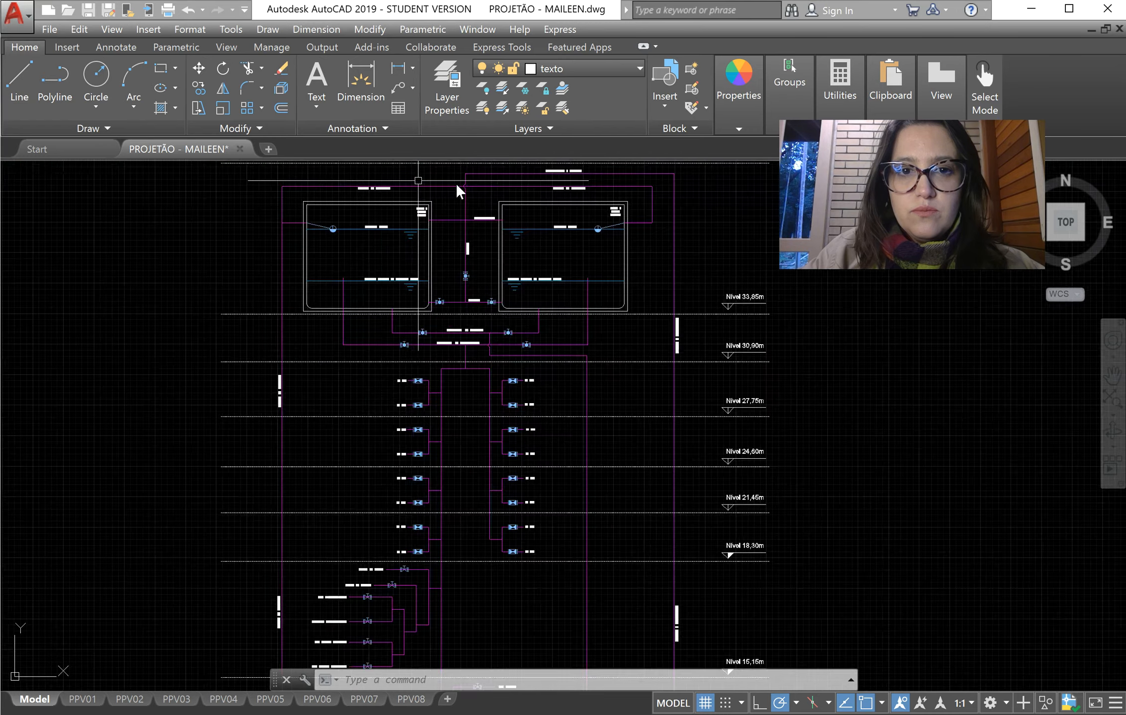
pyautogui.scroll(2, 485, 231)
pyautogui.scroll(-2, 571, 427)
pyautogui.scroll(-2, 239, 276)
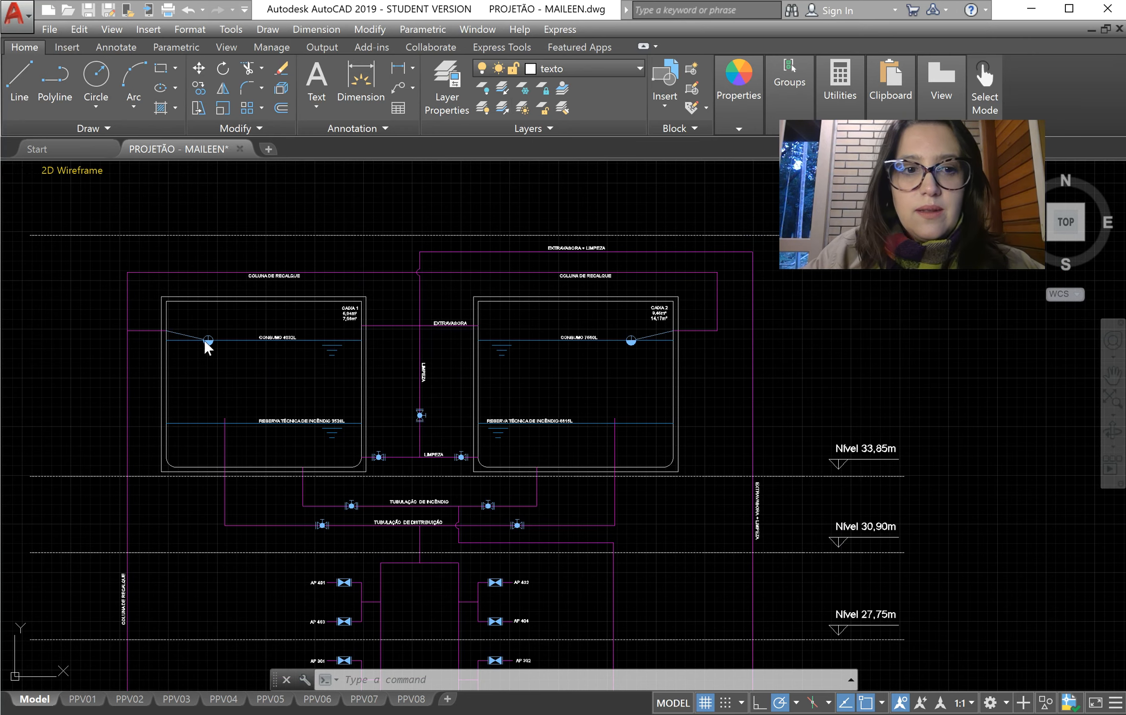
pyautogui.scroll(2, 201, 345)
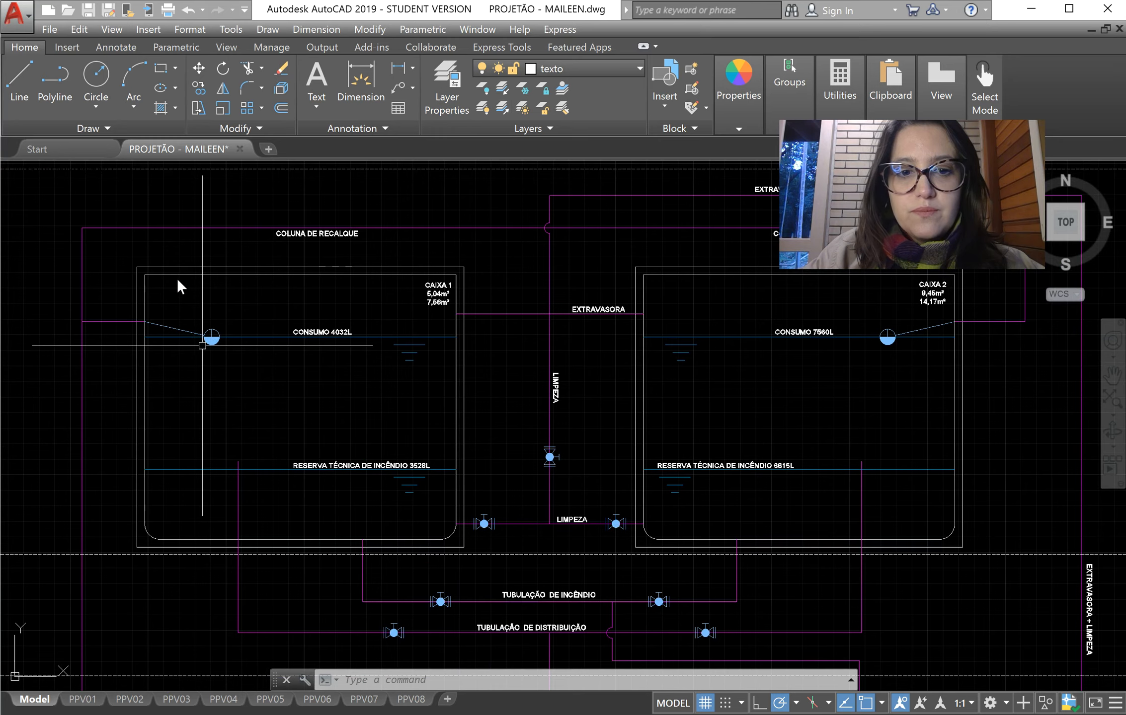
pyautogui.scroll(-2, 183, 268)
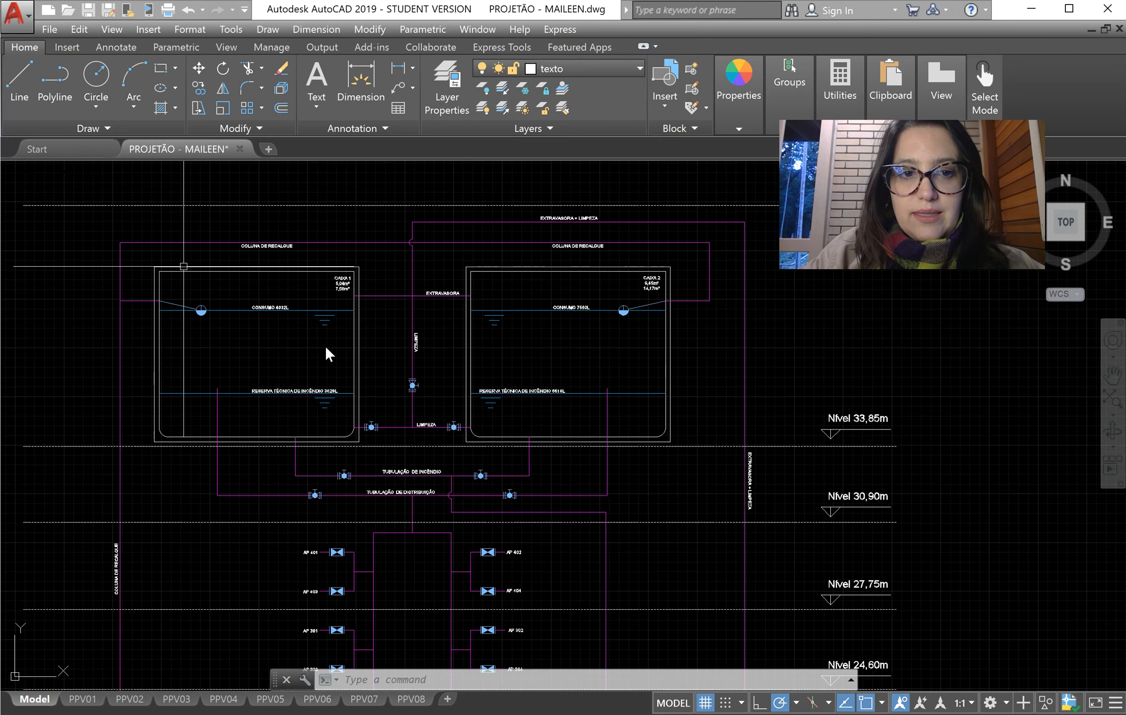
pyautogui.scroll(2, 312, 406)
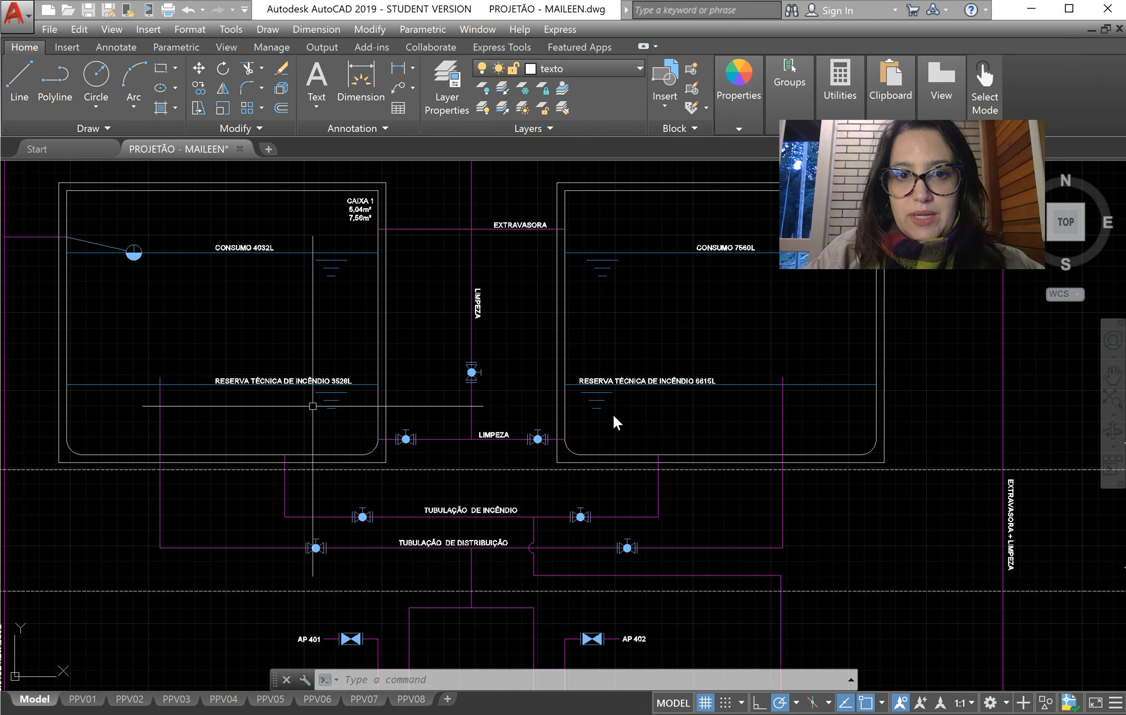
pyautogui.scroll(-2, 613, 416)
pyautogui.scroll(2, 578, 278)
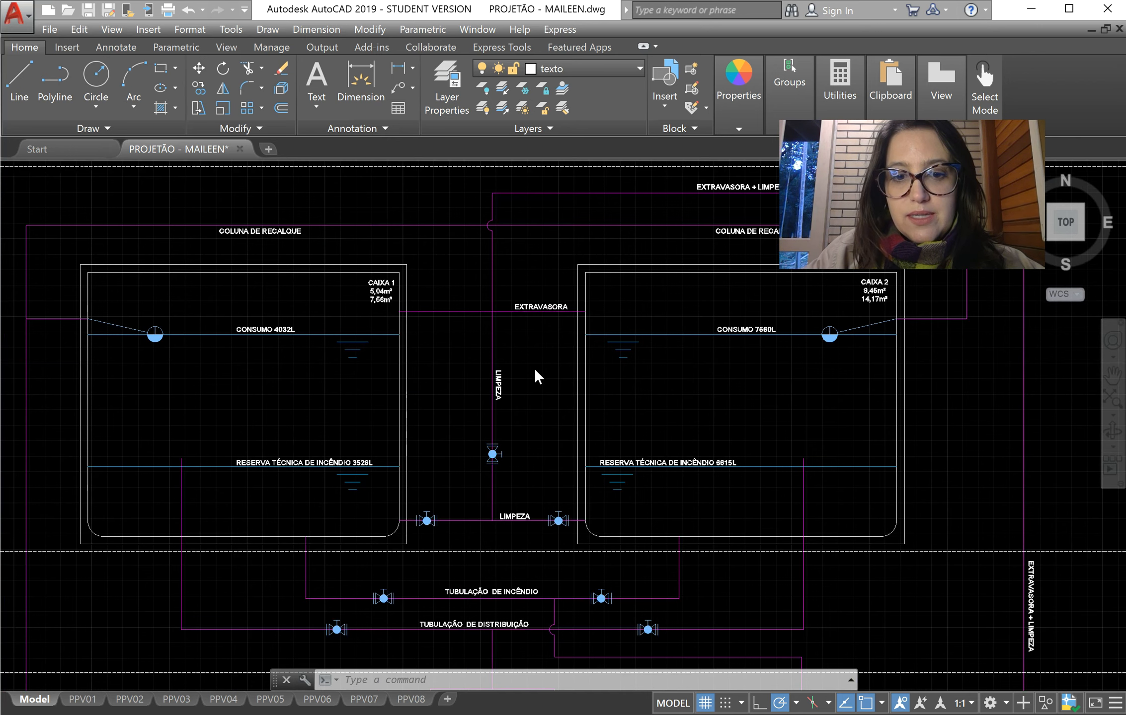
pyautogui.scroll(-2, 534, 369)
pyautogui.scroll(2, 564, 511)
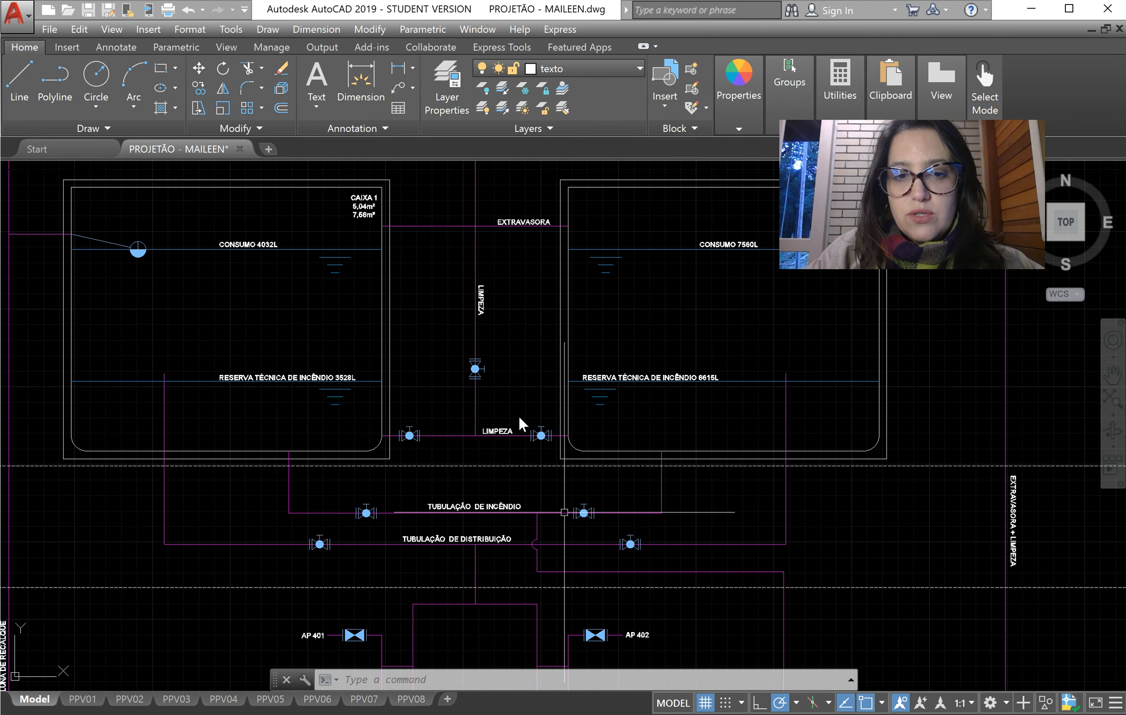
pyautogui.scroll(-2, 462, 284)
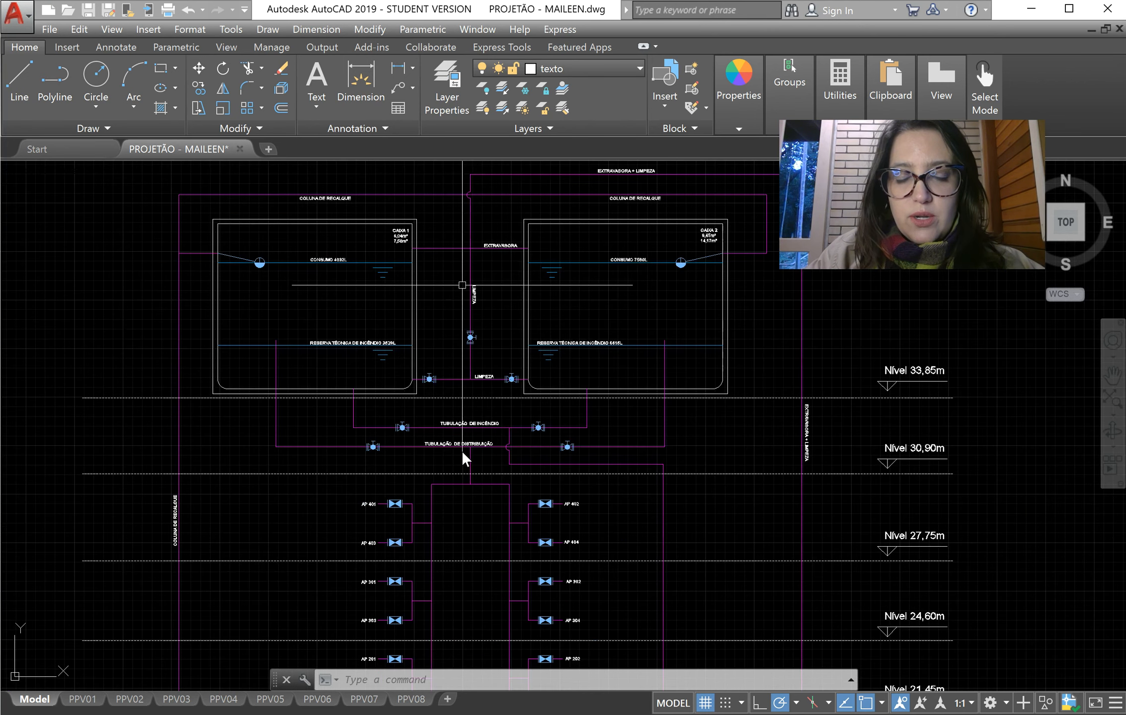
# Step: Examine the TUBULAÇÃO DE DISTRIBUIÇÃO branches feeding the apartments, the party and games rooms, and the staff, social and gatehouse areas
pyautogui.scroll(-2, 462, 308)
pyautogui.scroll(4, 456, 492)
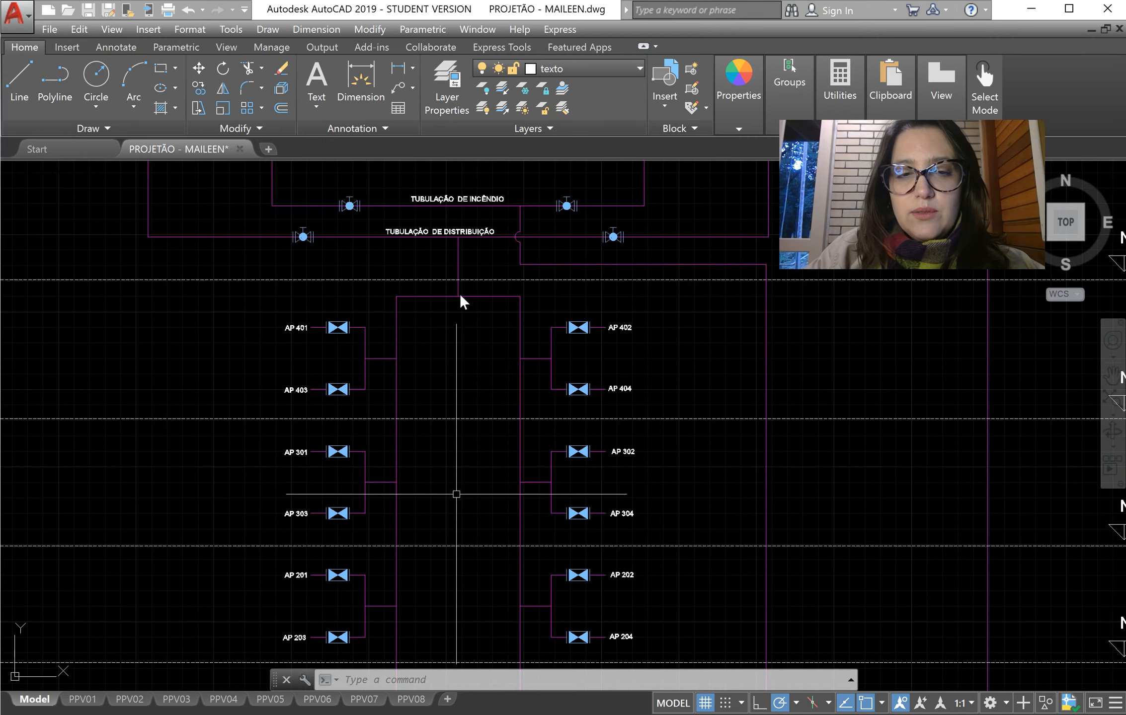
pyautogui.scroll(-2, 457, 381)
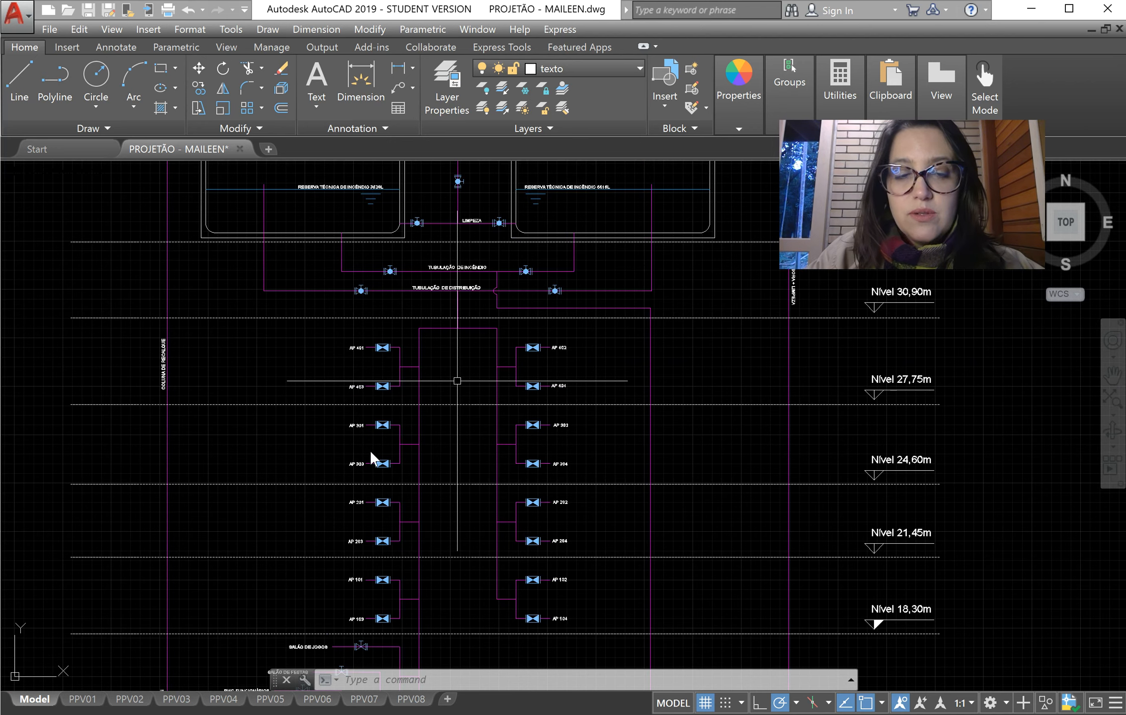
pyautogui.scroll(2, 399, 425)
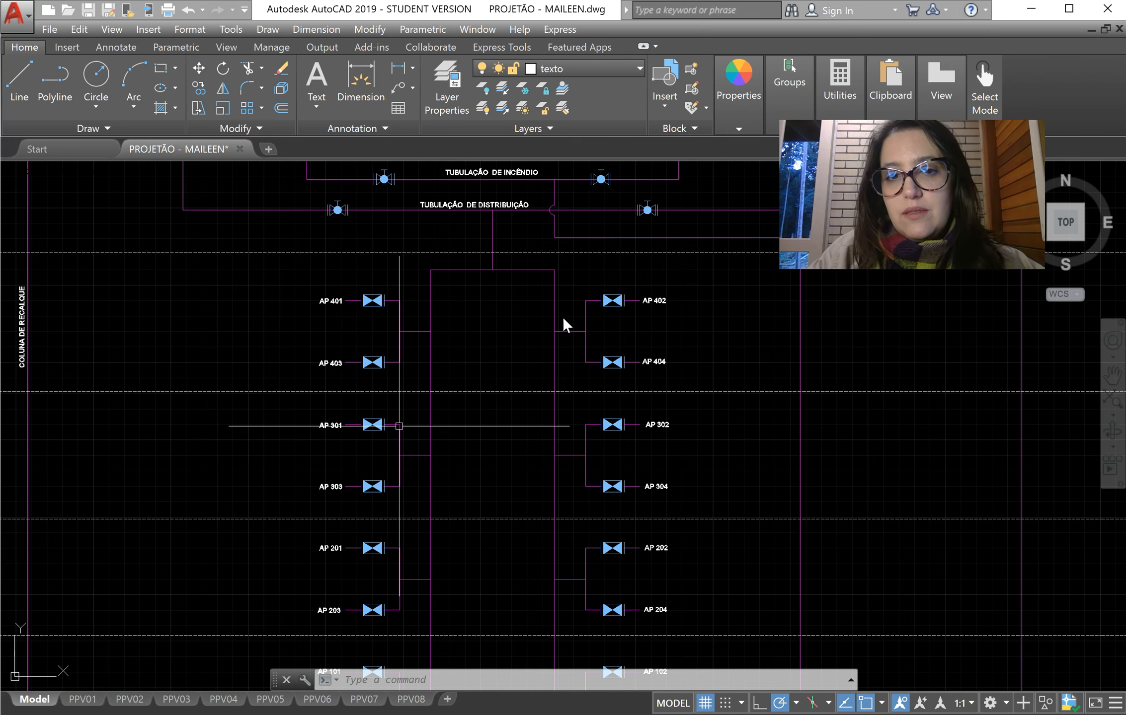
pyautogui.scroll(-4, 472, 358)
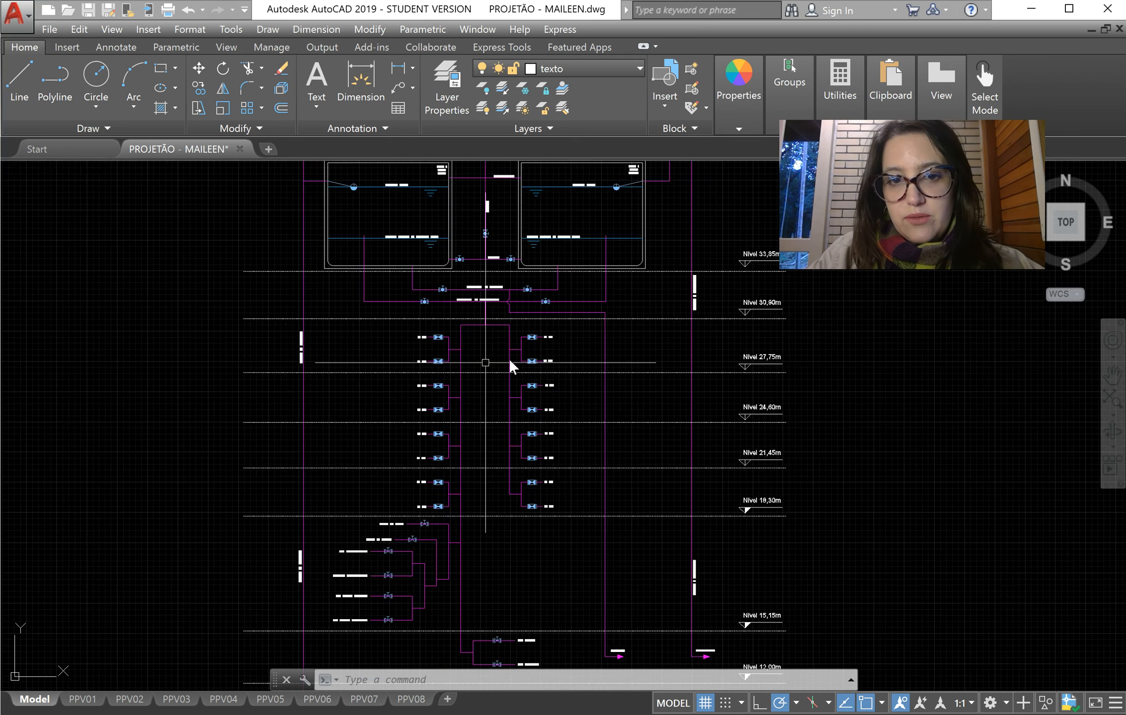
pyautogui.scroll(-1, 446, 408)
pyautogui.scroll(6, 434, 481)
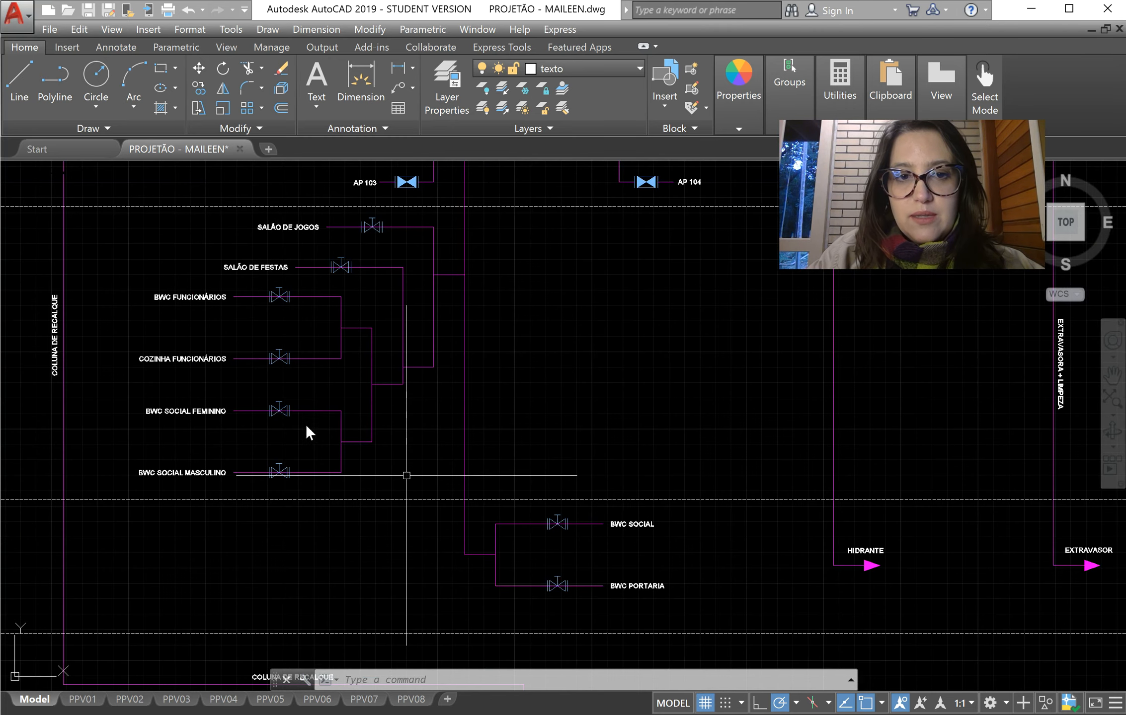
pyautogui.scroll(-2, 311, 415)
pyautogui.scroll(2, 293, 340)
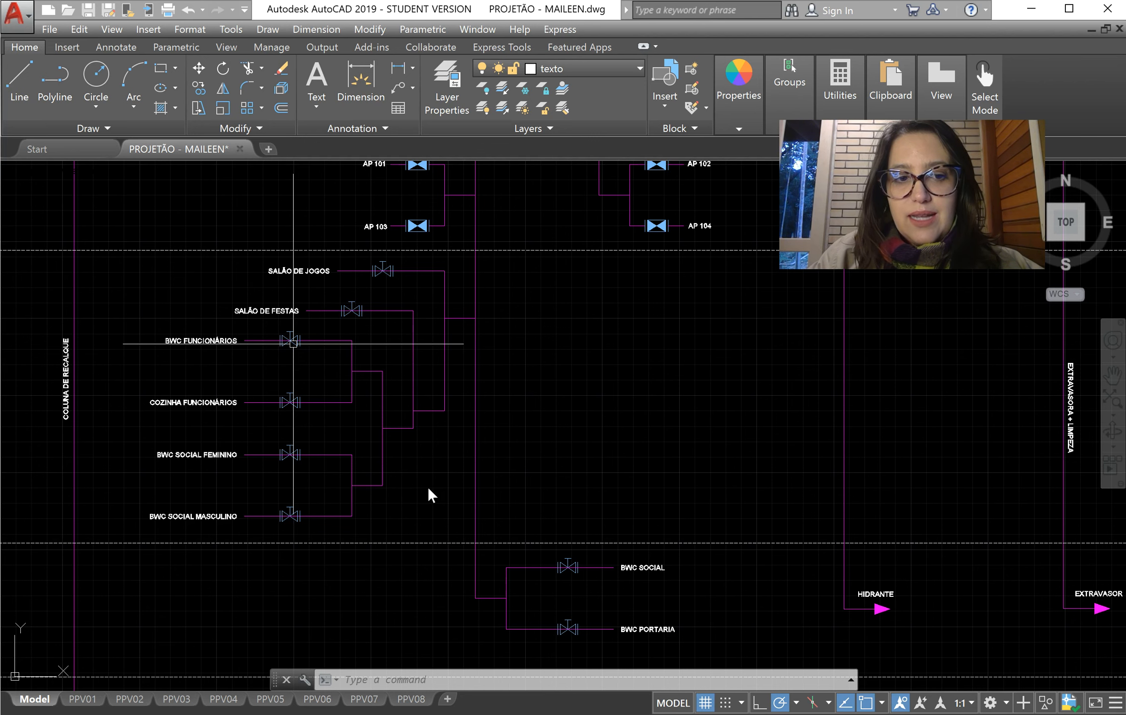
pyautogui.scroll(-2, 415, 402)
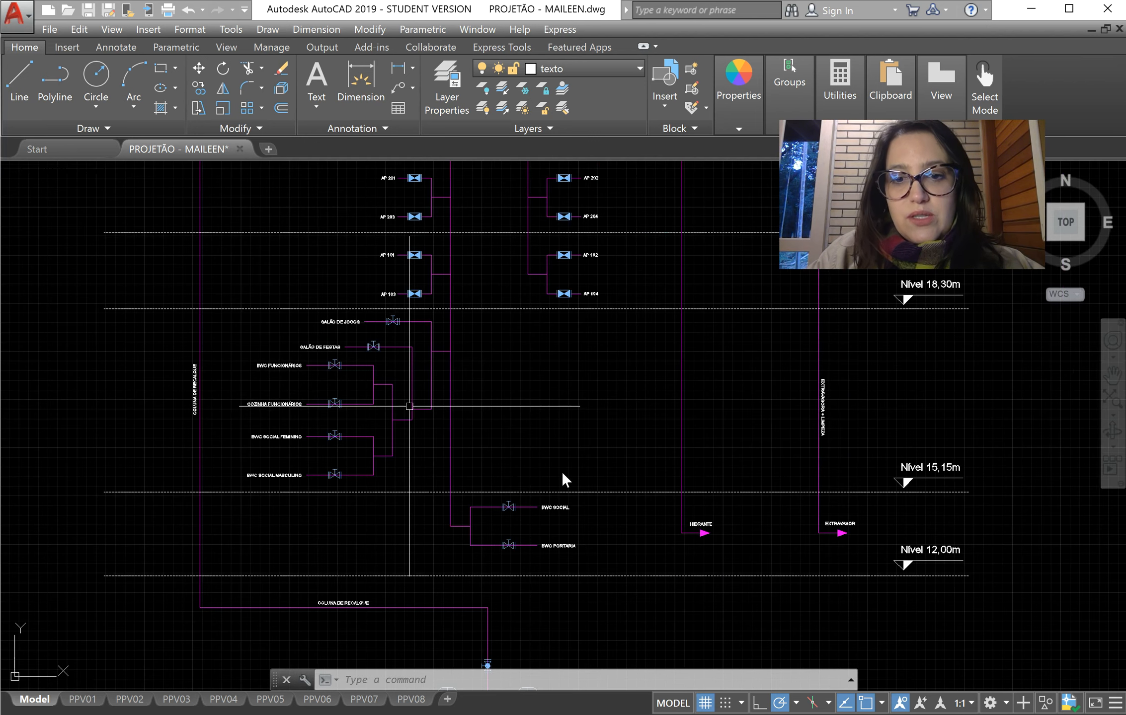
pyautogui.scroll(-2, 460, 494)
pyautogui.scroll(-2, 523, 412)
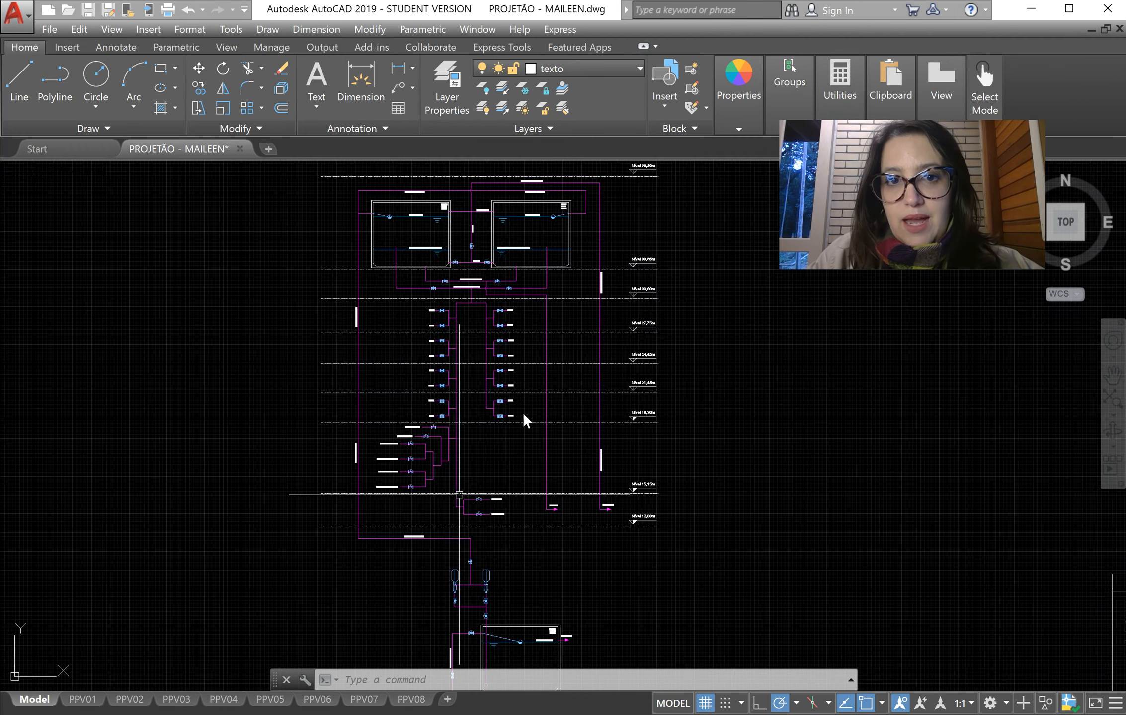
# Step: Trace the fire pipe down to HIDRANTE and the EXTRAVASORA + LIMPEZA column down to its EXTRAVASOR outlet
pyautogui.scroll(4, 536, 292)
pyautogui.scroll(-4, 515, 299)
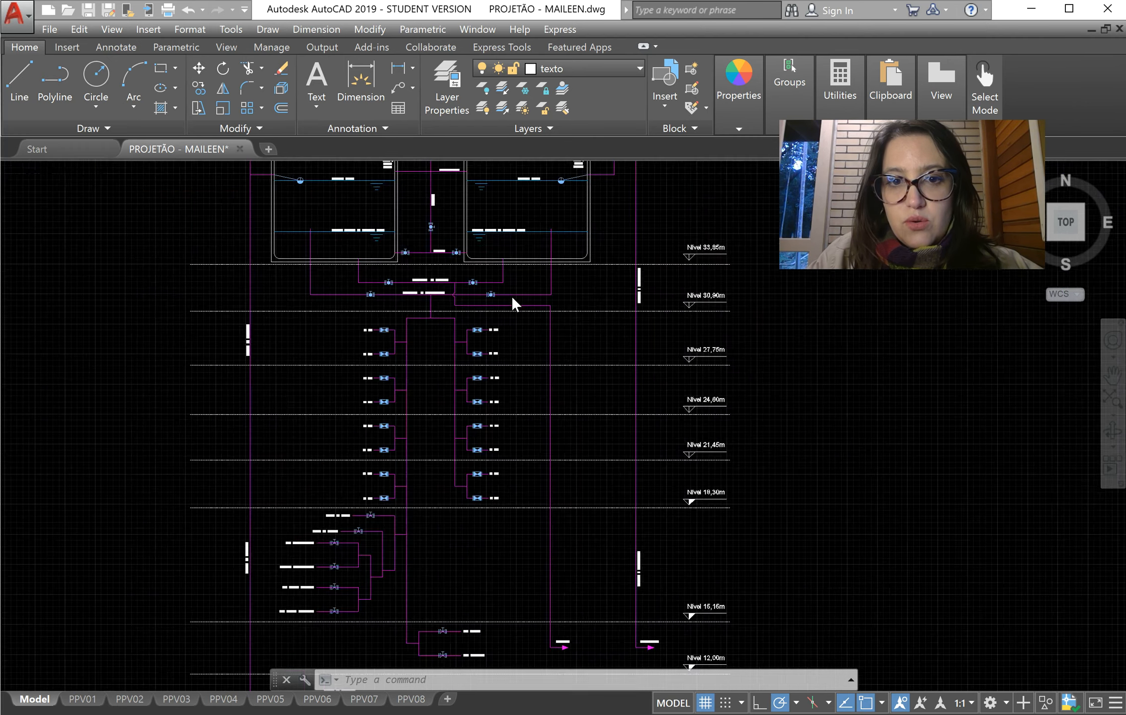
pyautogui.scroll(2, 530, 510)
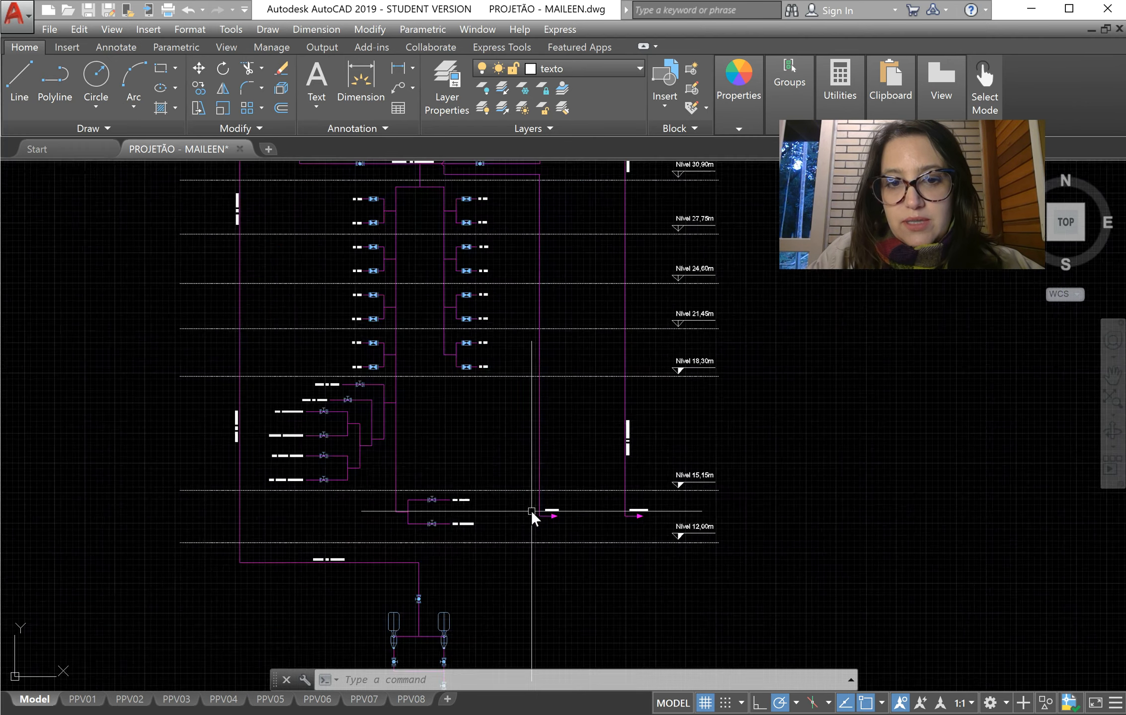
pyautogui.scroll(-4, 534, 526)
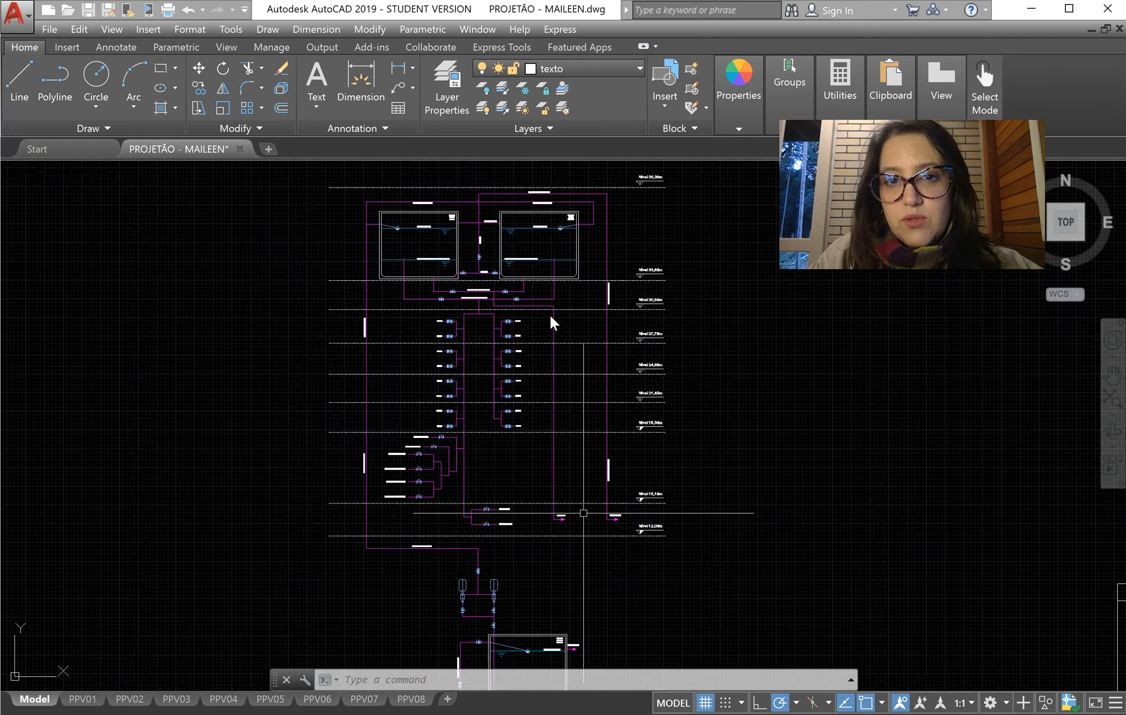
pyautogui.scroll(6, 562, 305)
pyautogui.scroll(3, 561, 269)
pyautogui.scroll(-9, 538, 266)
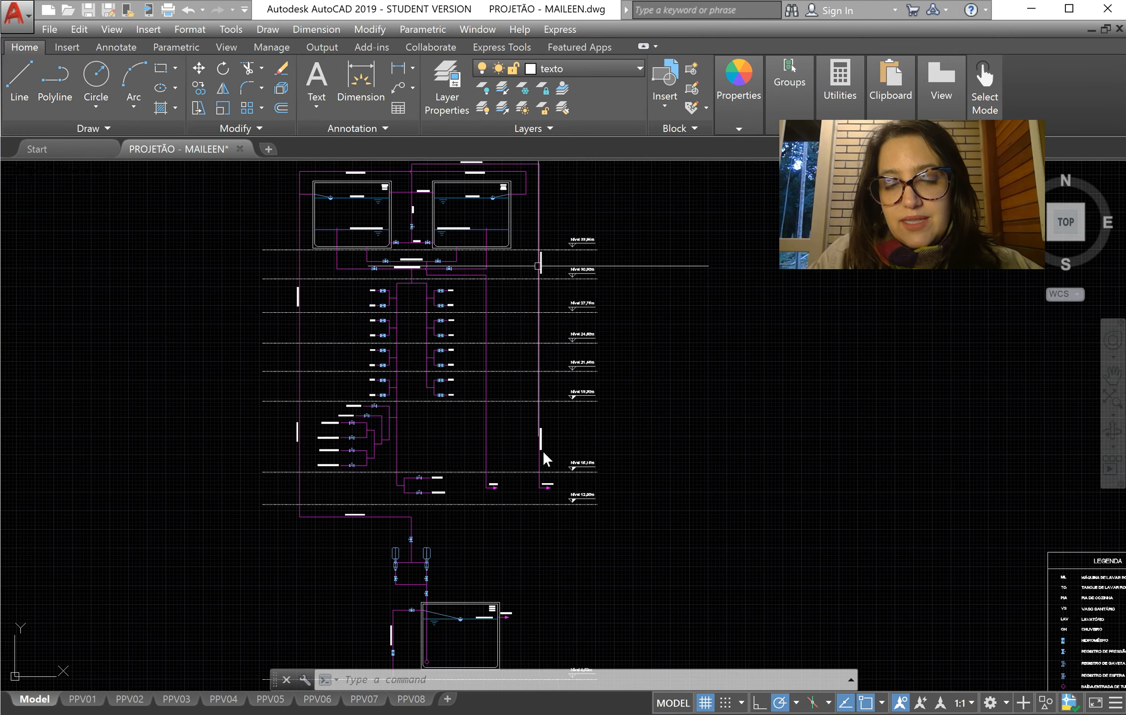
pyautogui.scroll(3, 542, 493)
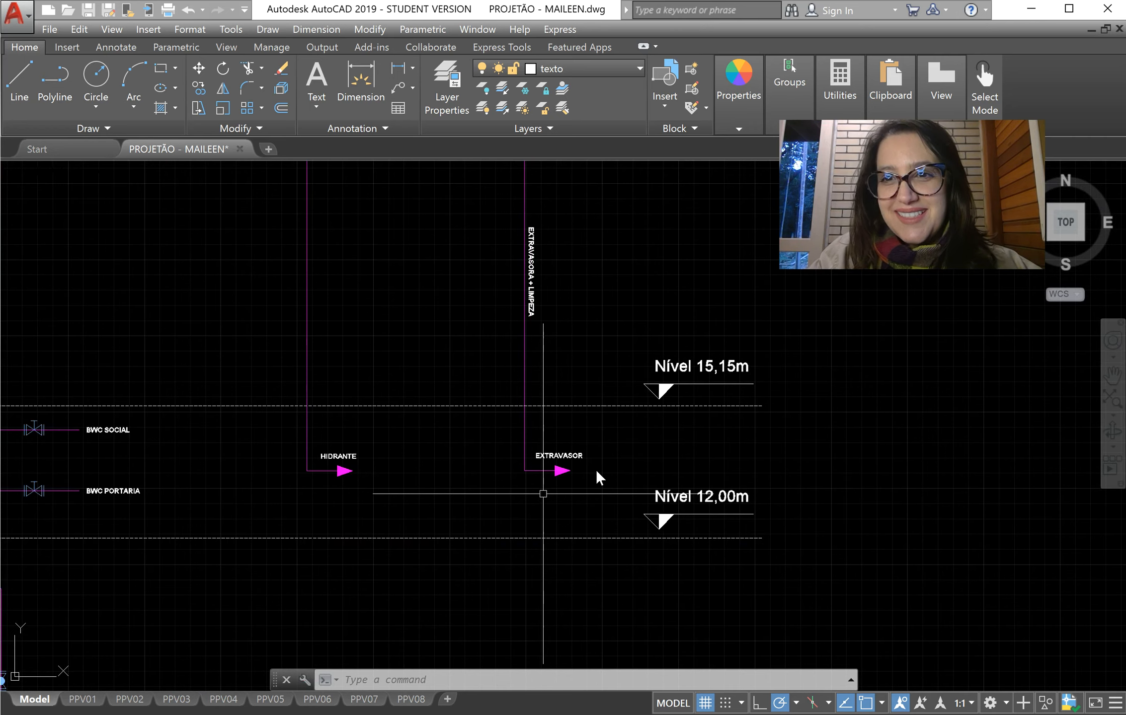
pyautogui.scroll(-5, 596, 469)
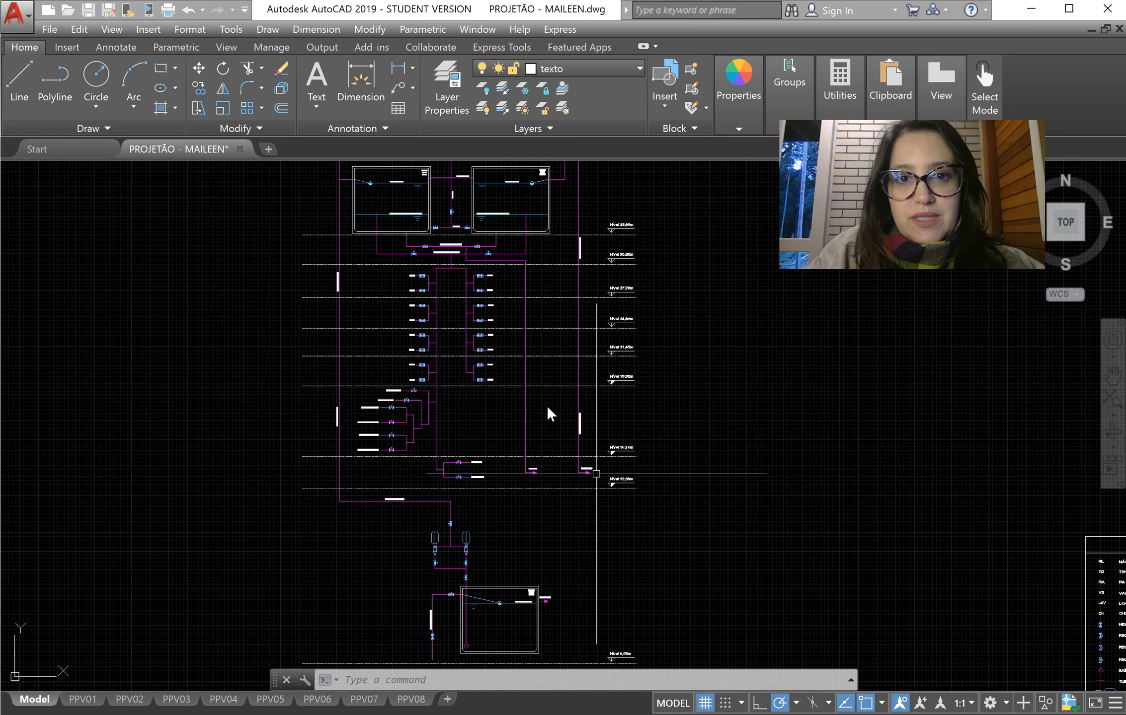
pyautogui.scroll(-2, 491, 234)
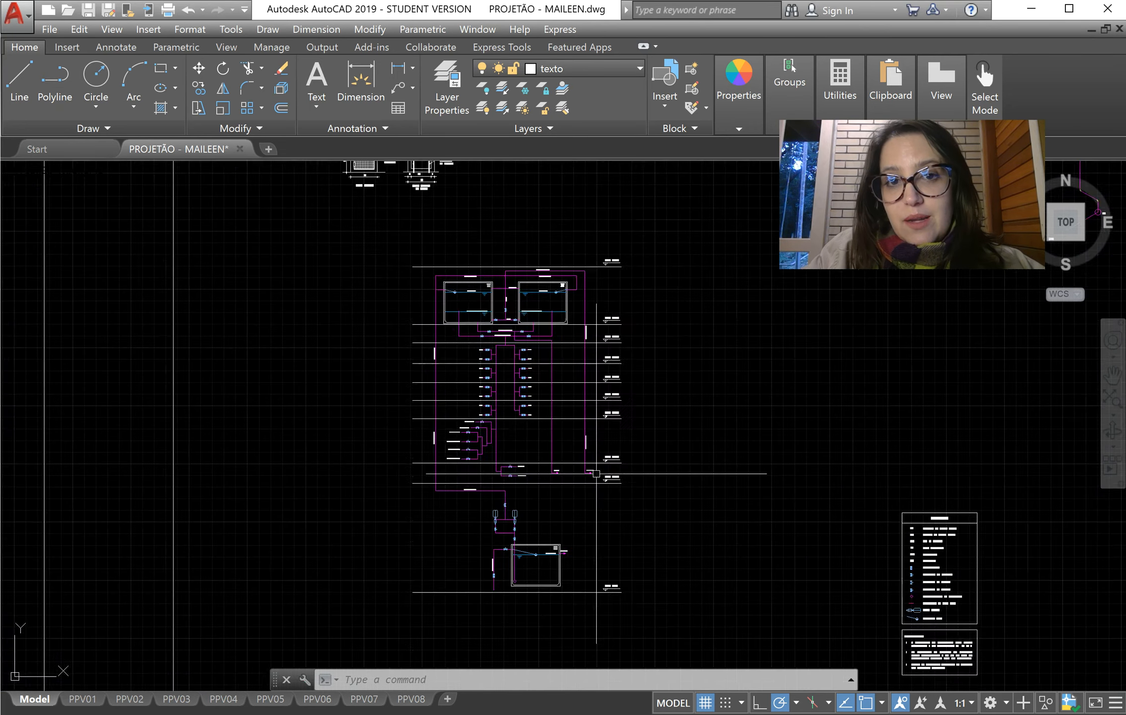
# Step: Review the overall vertical water supply diagram and the rising main's connection to CAIXA 1
pyautogui.scroll(2, 491, 233)
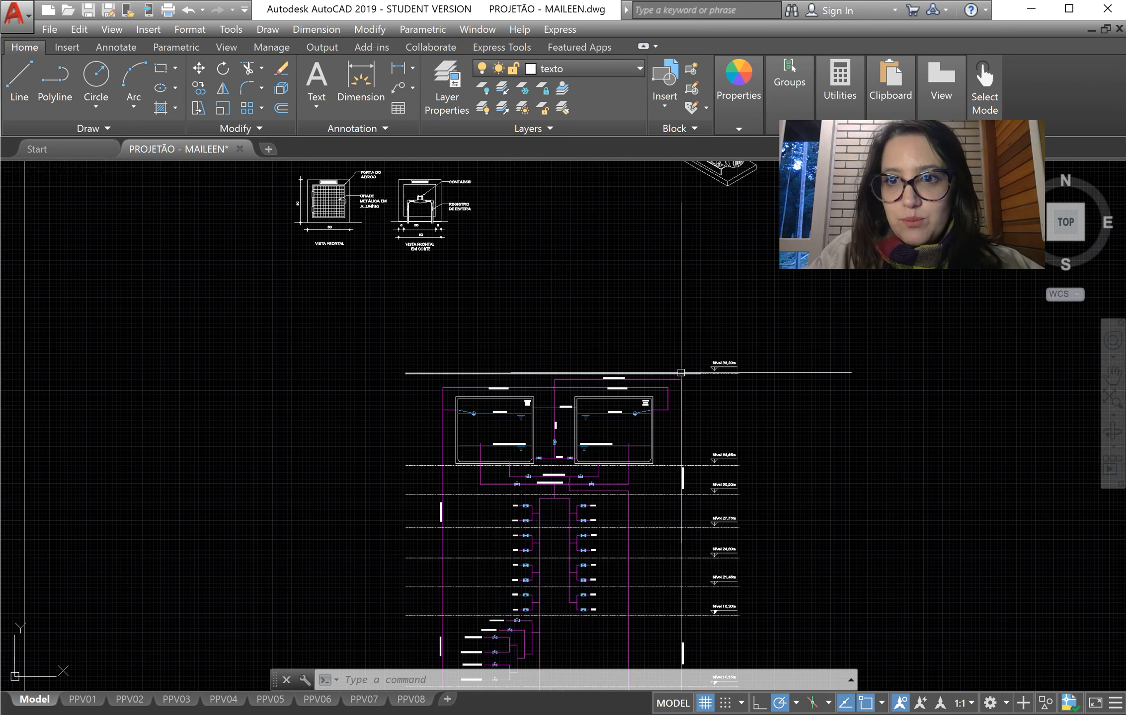
pyautogui.doubleClick(889, 564)
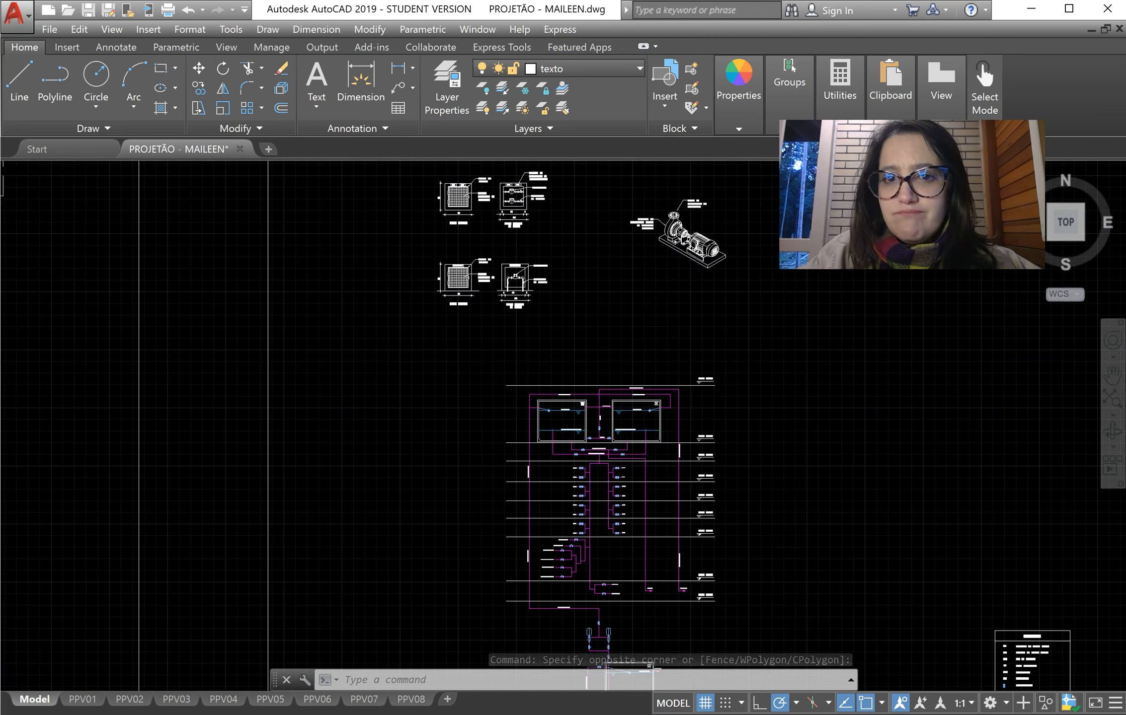
pyautogui.scroll(4, 692, 527)
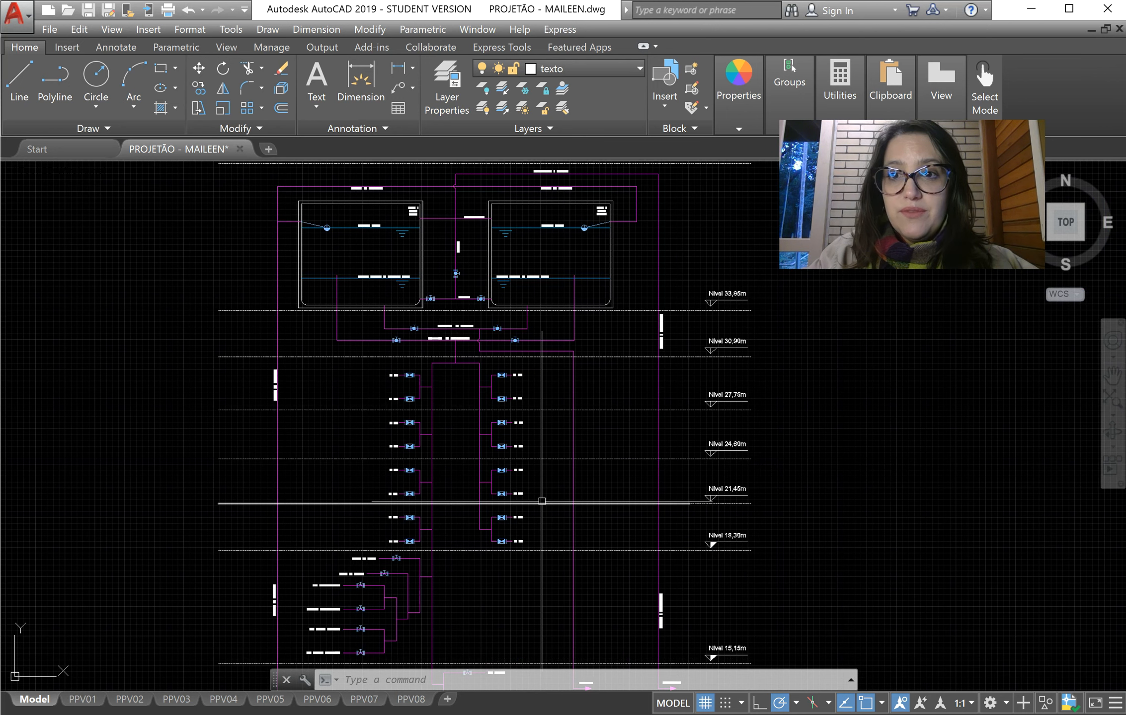
pyautogui.moveTo(541, 502)
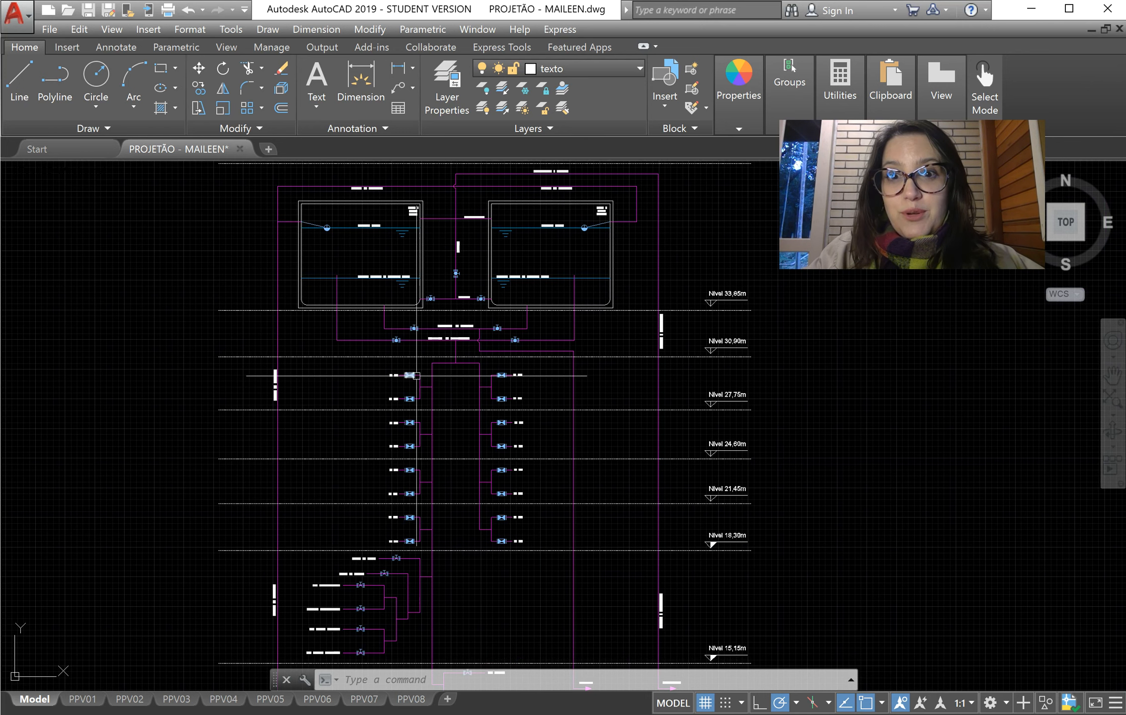
pyautogui.scroll(-1, 432, 283)
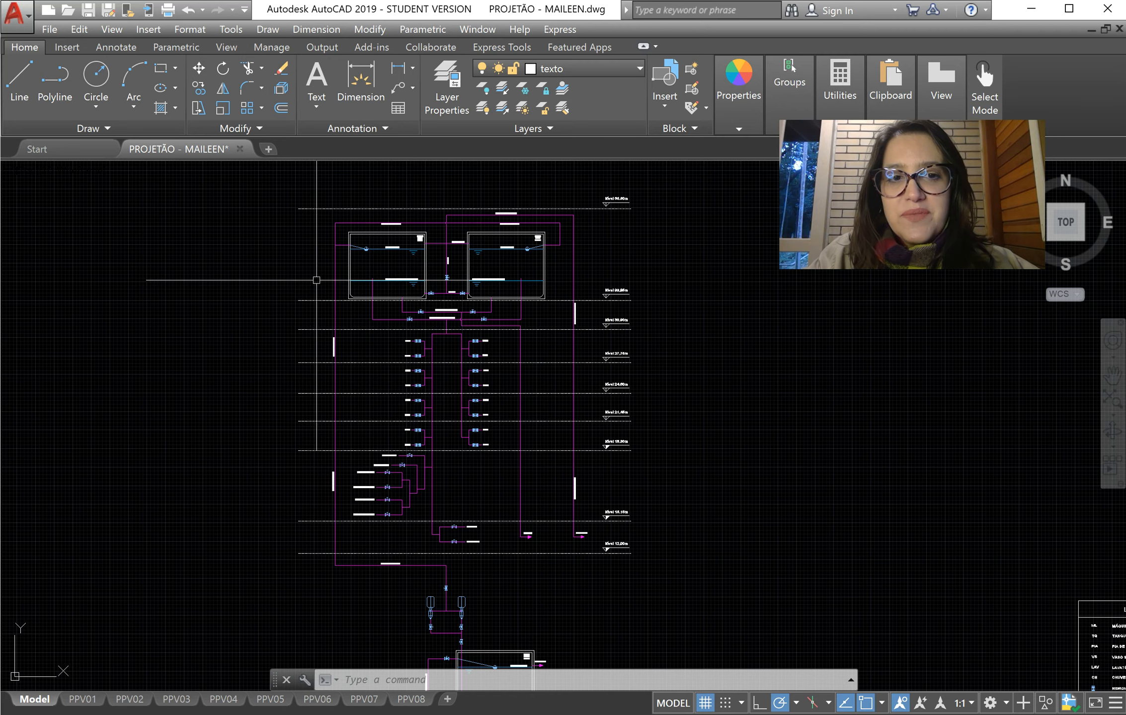
pyautogui.scroll(2, 333, 251)
pyautogui.scroll(2, 330, 253)
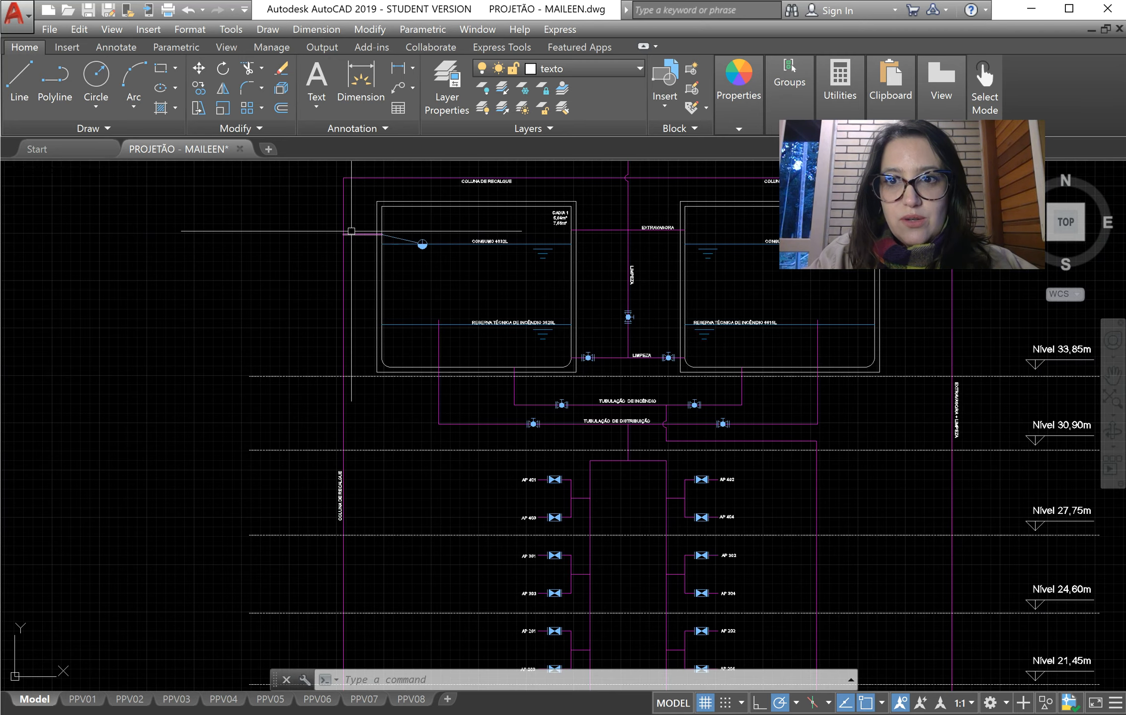
# Step: Review the vertical water diagram from the upper tanks down the COLUNA DE RECALQUE to the pumps and lower tank
pyautogui.scroll(-6, 353, 244)
pyautogui.scroll(6, 351, 492)
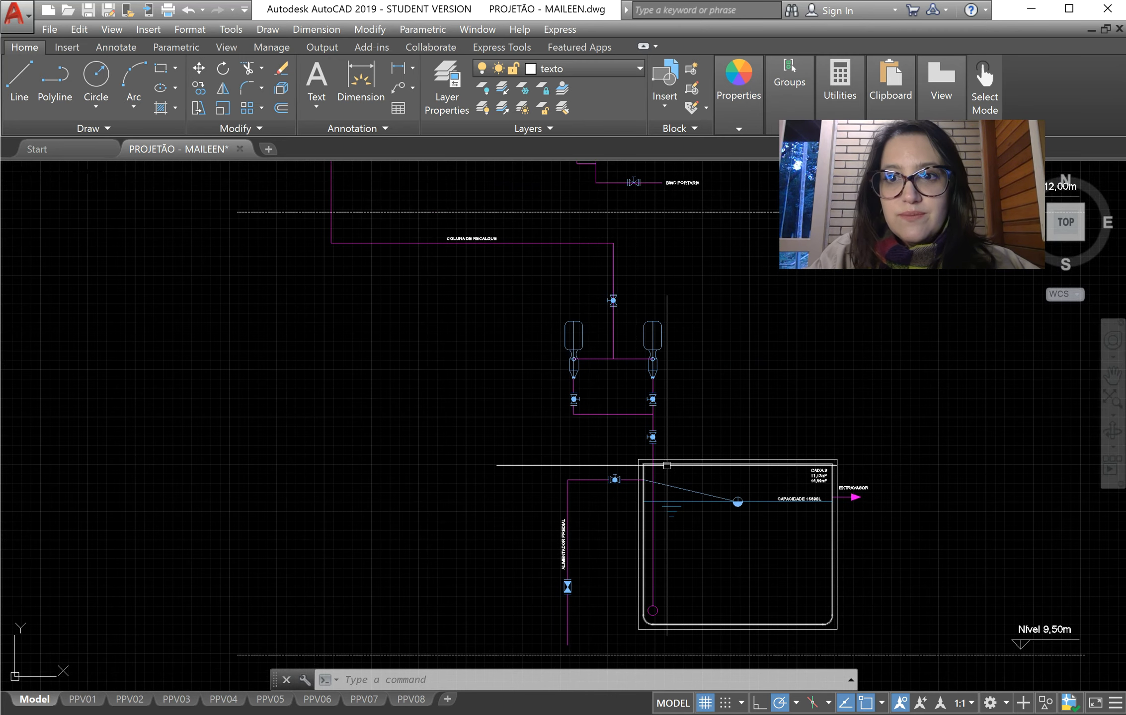
pyautogui.scroll(-4, 347, 478)
pyautogui.scroll(-2, 397, 403)
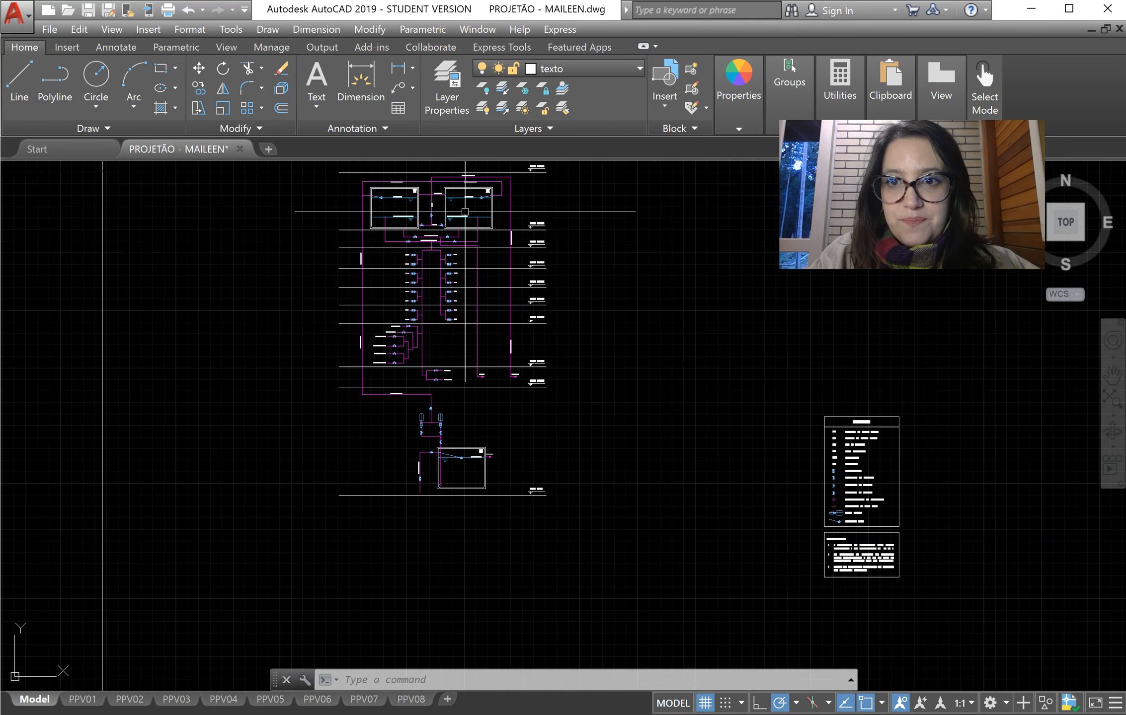
pyautogui.scroll(2, 465, 212)
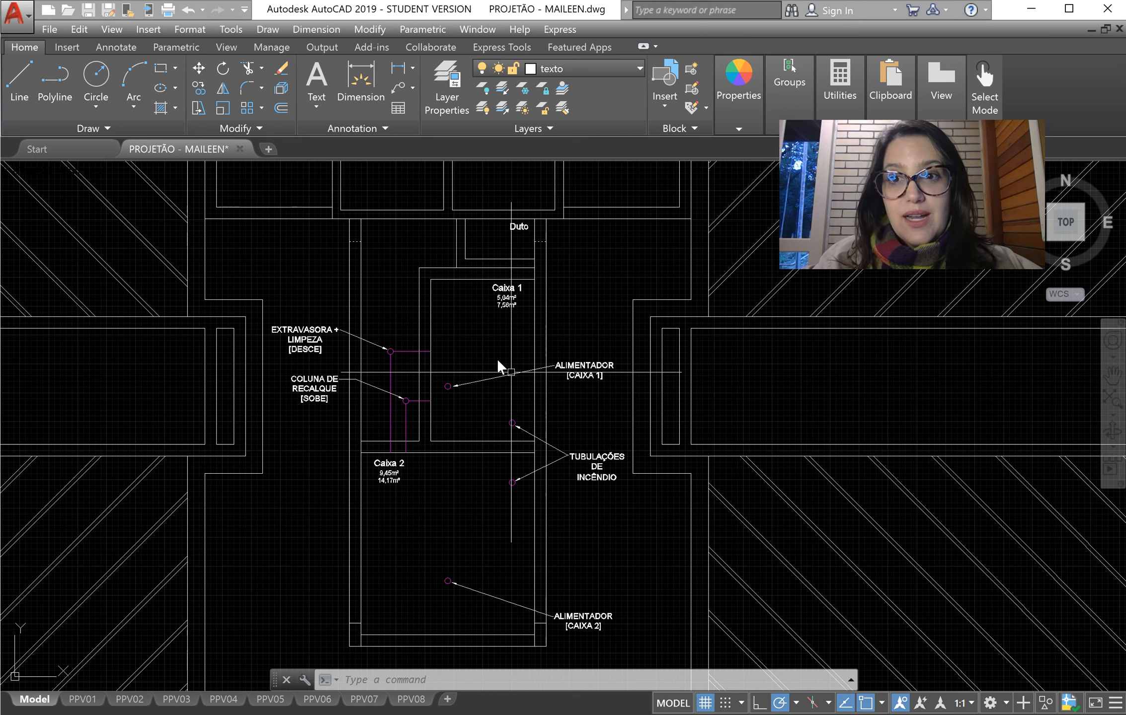
# Step: Move the ALIMENTADOR [CAIXA 1] pipe circle out of Caixa 1 to just above the COLUNA DE RECALQUE riser
pyautogui.click(448, 386)
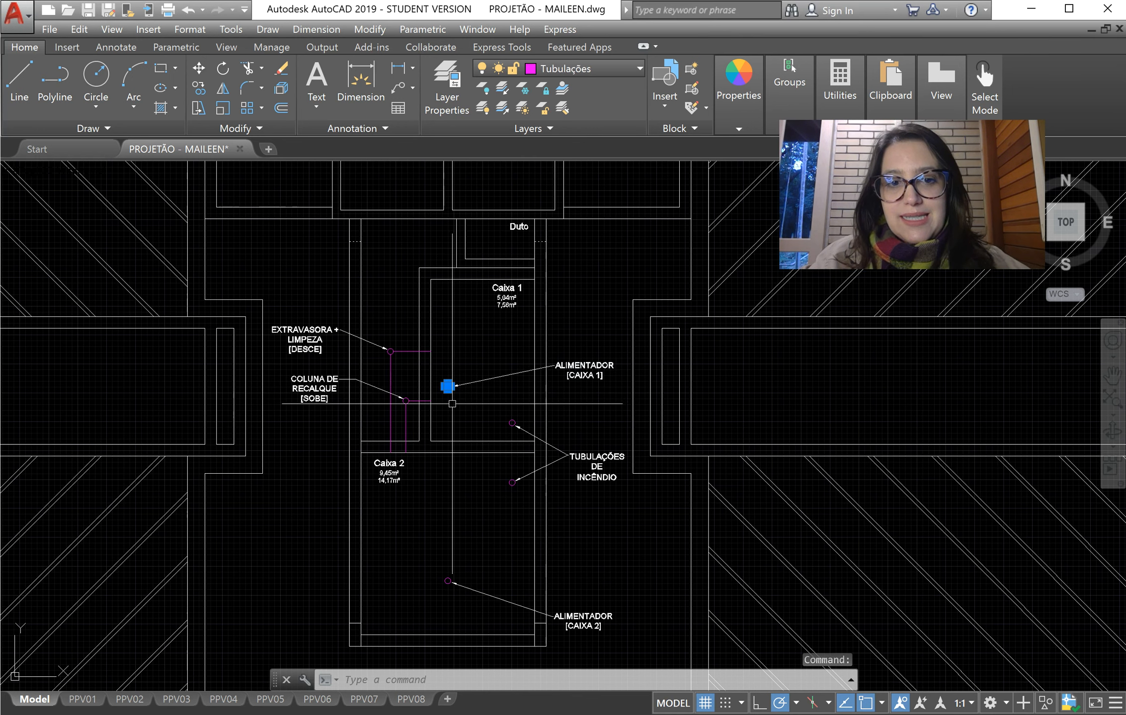
pyautogui.write('M')
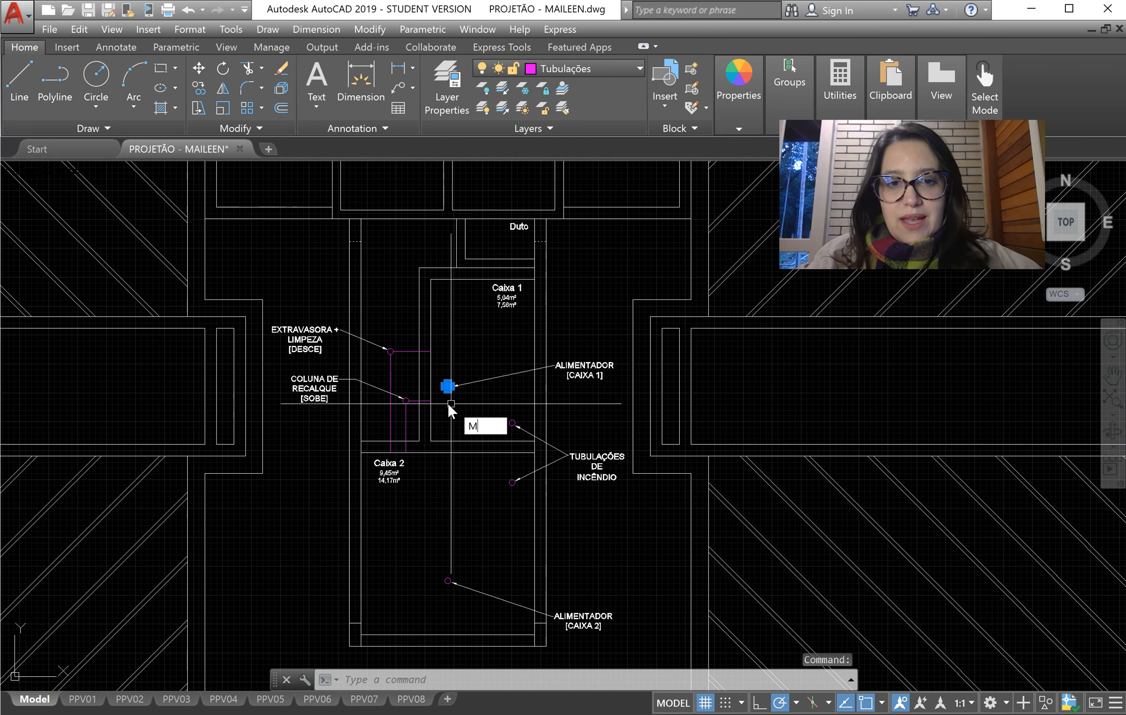
pyautogui.press('Return')
pyautogui.click(444, 409)
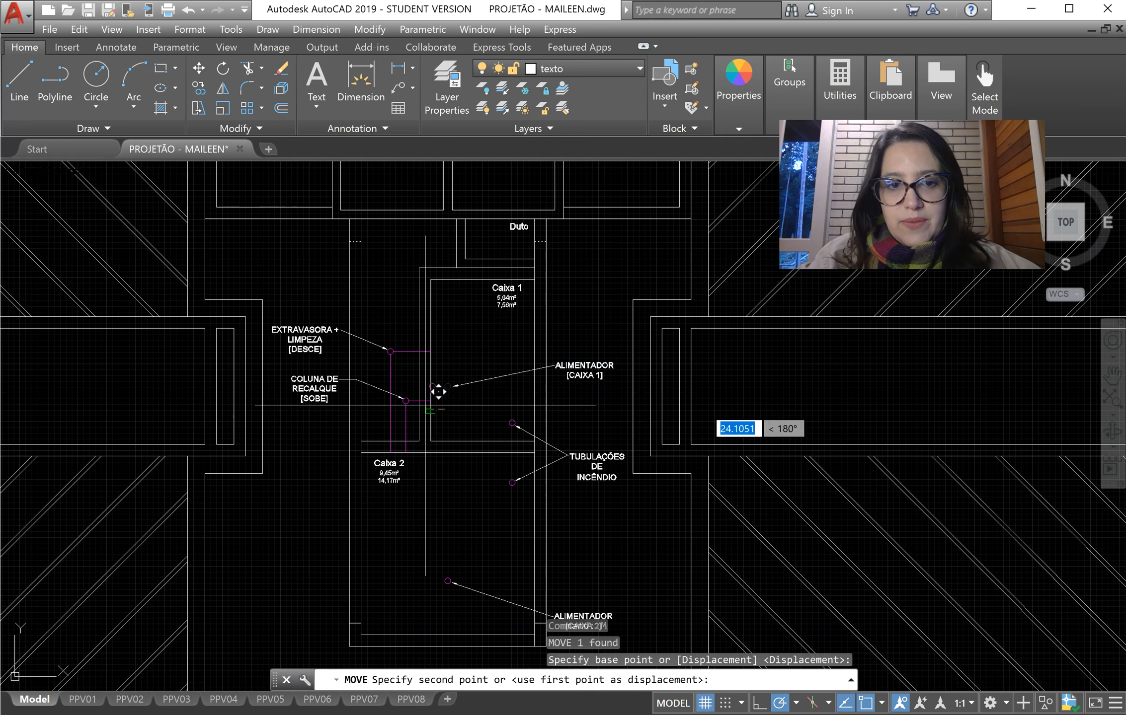
pyautogui.click(405, 403)
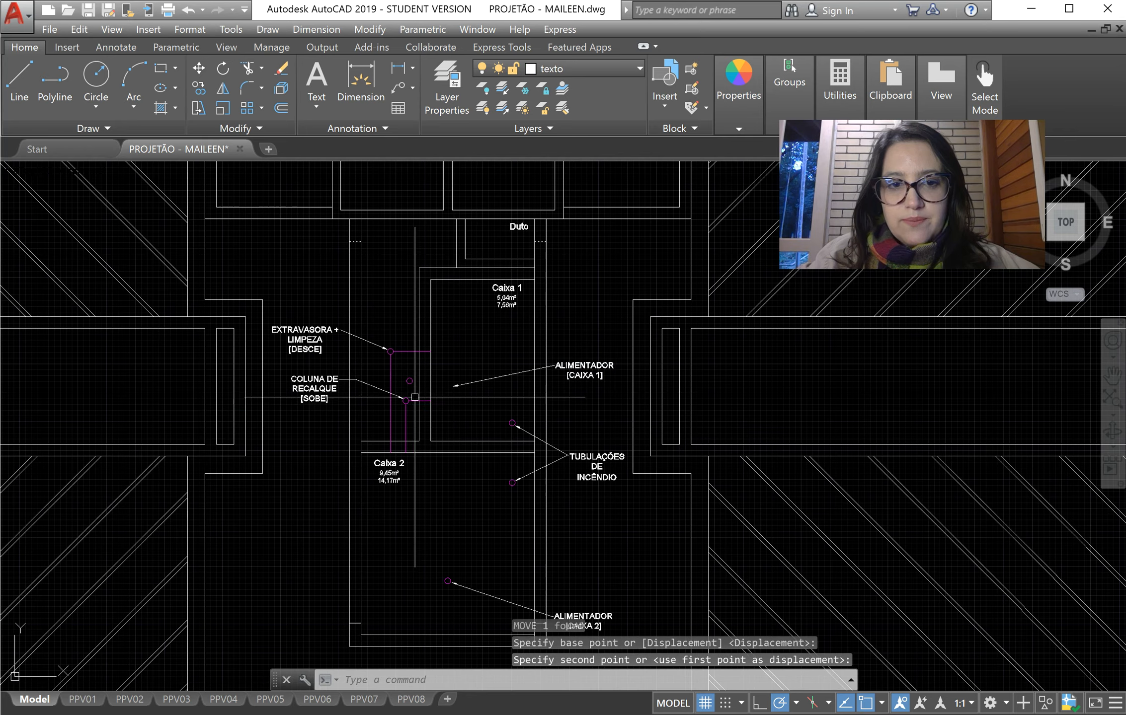
# Step: Move the short horizontal pipe at the COLUNA DE RECALQUE riser up to the relocated ALIMENTADOR [CAIXA 1] circle
pyautogui.scroll(4, 403, 407)
pyautogui.click(398, 427)
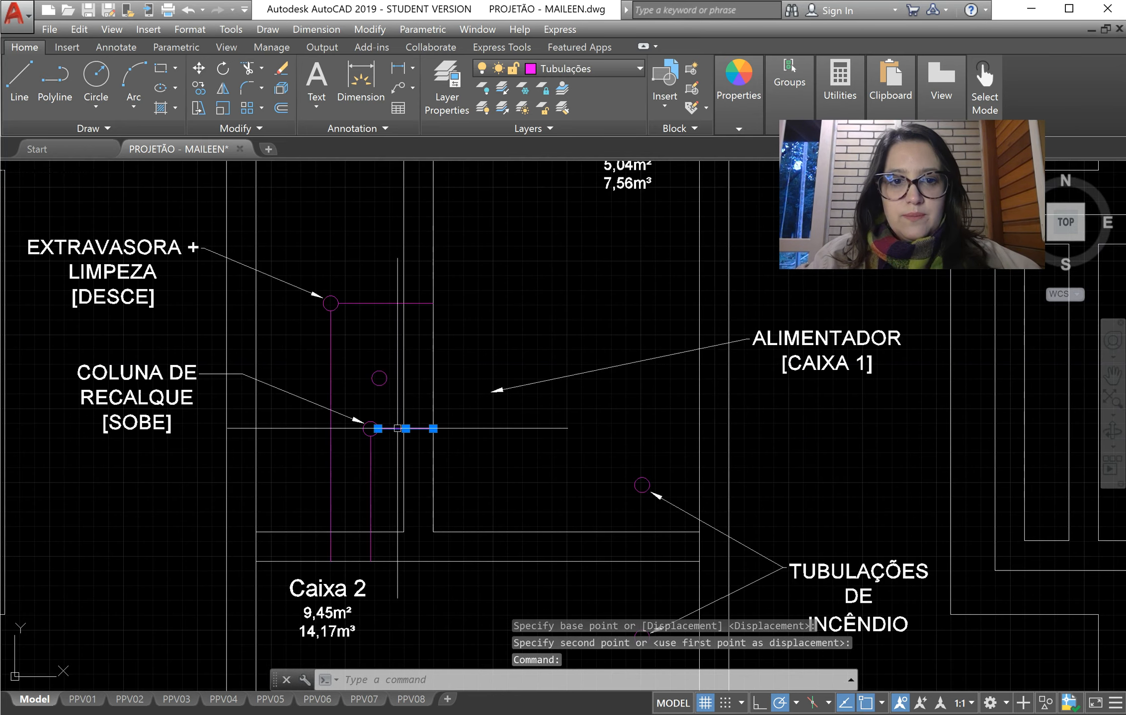
pyautogui.write('M')
pyautogui.press('Return')
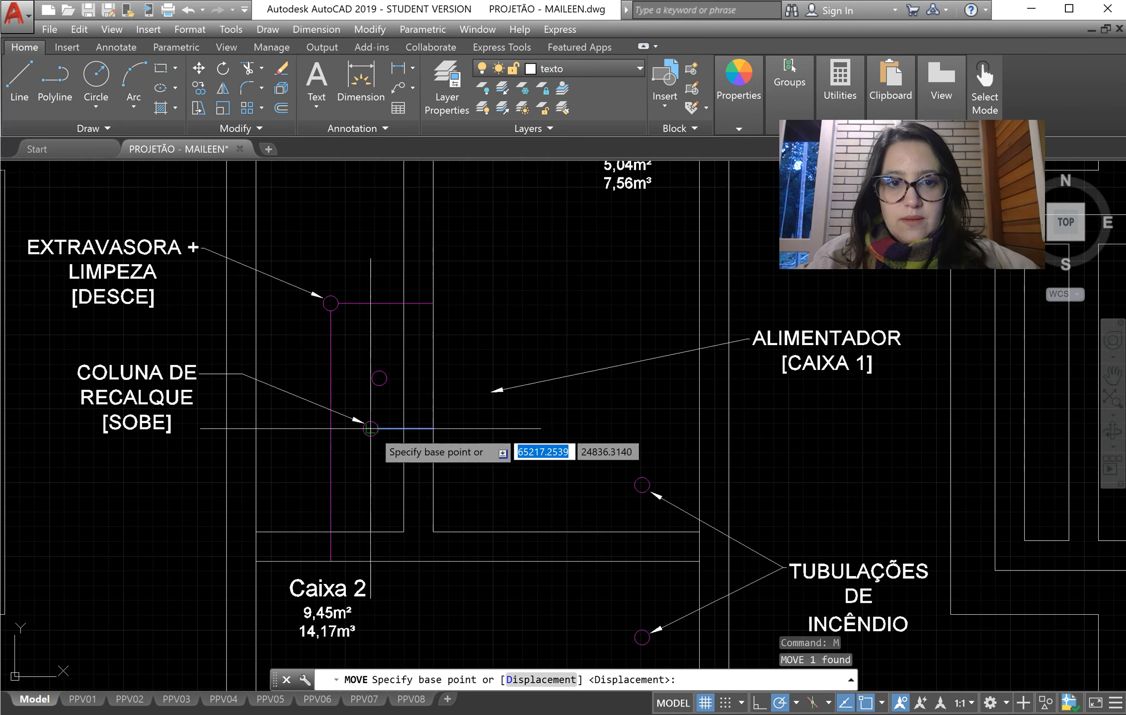
pyautogui.click(370, 428)
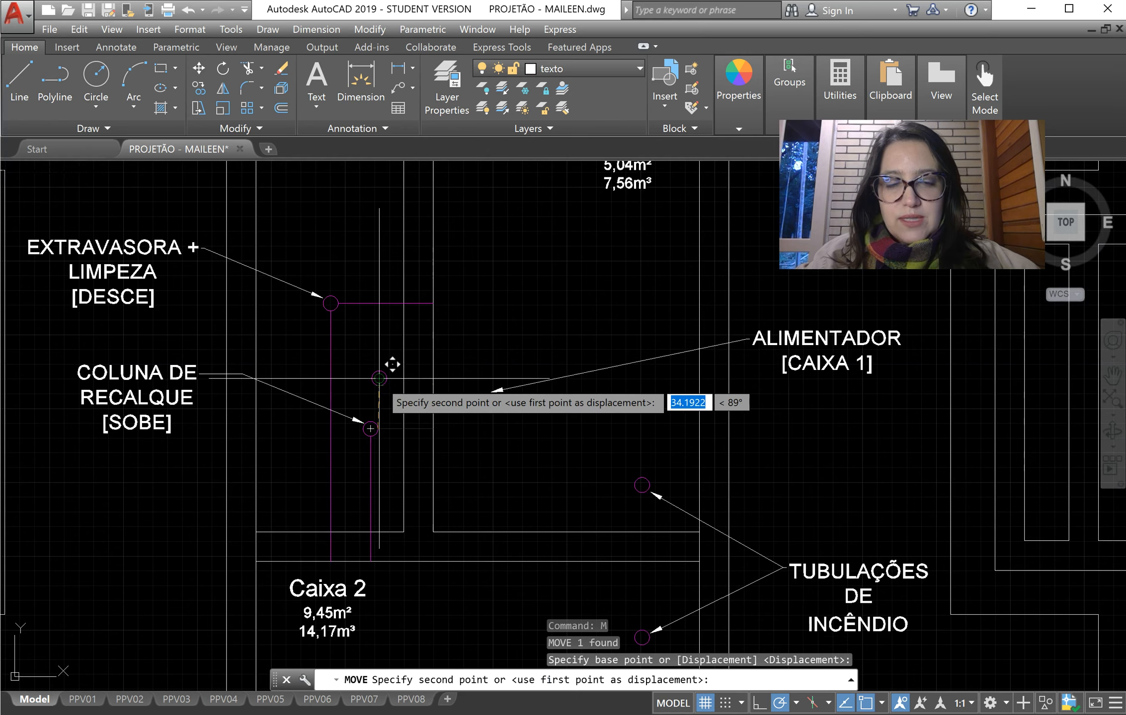
pyautogui.press('Escape')
pyautogui.scroll(-2, 500, 390)
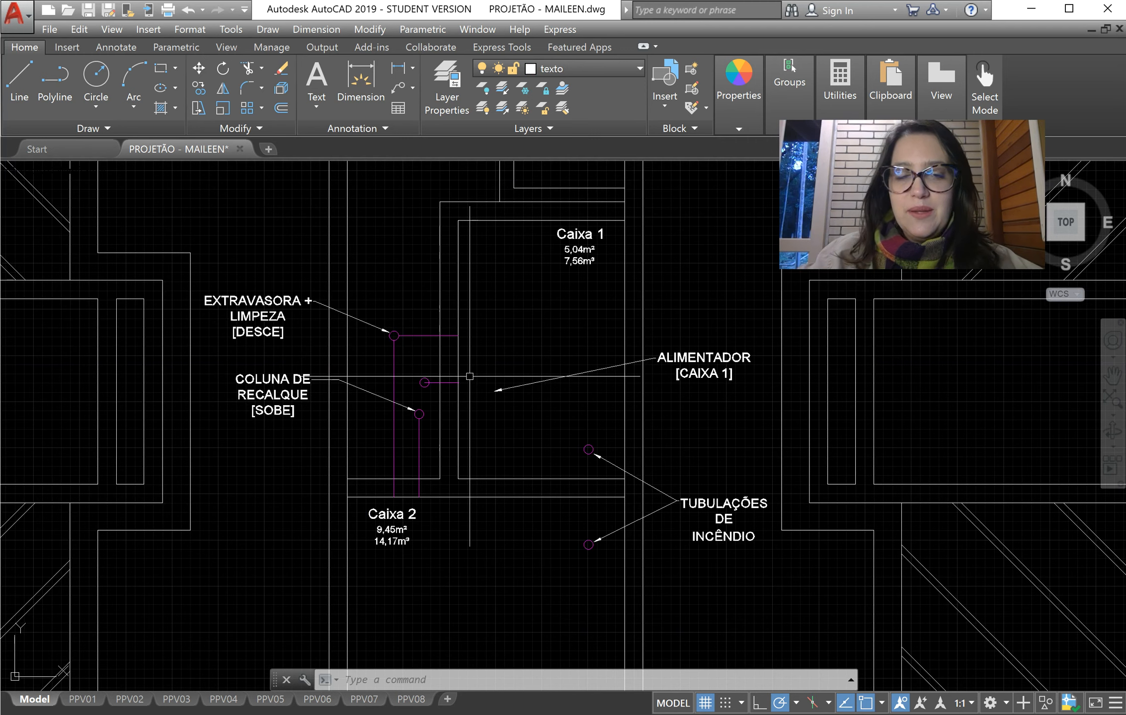
# Step: Examine the upper header plan's ENCONTRO DE TUBULAÇÕES and its runs to the recalque, distribution and fire columns
pyautogui.scroll(-2, 439, 385)
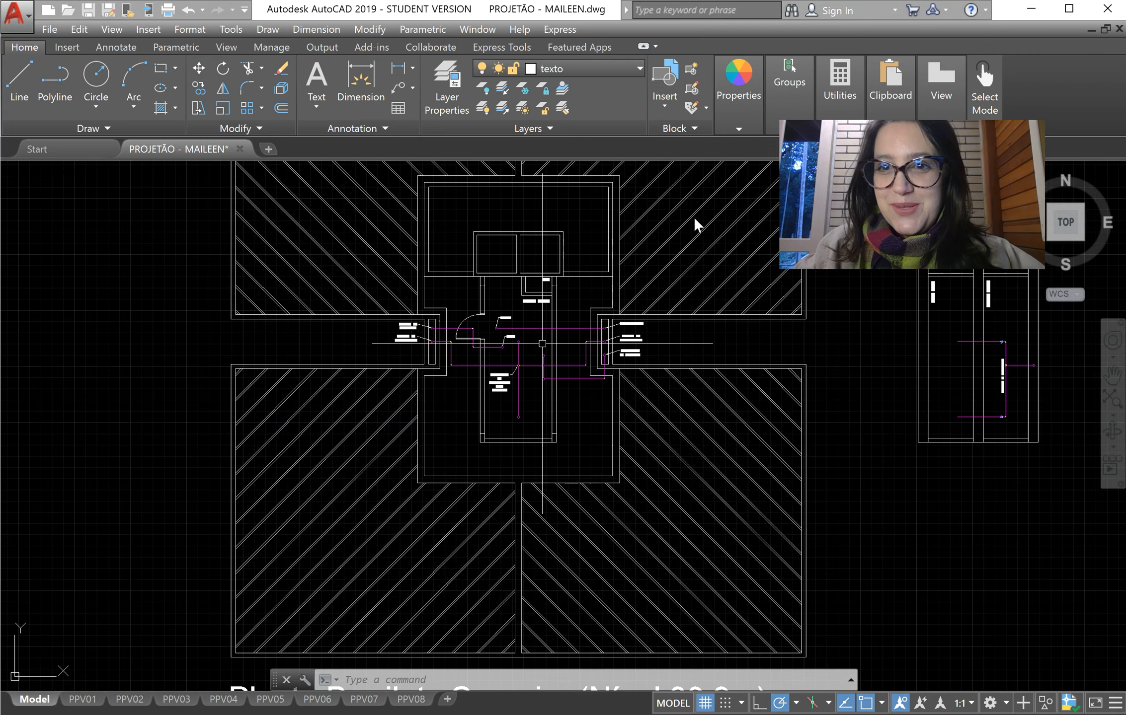
pyautogui.scroll(4, 518, 334)
pyautogui.scroll(2, 531, 419)
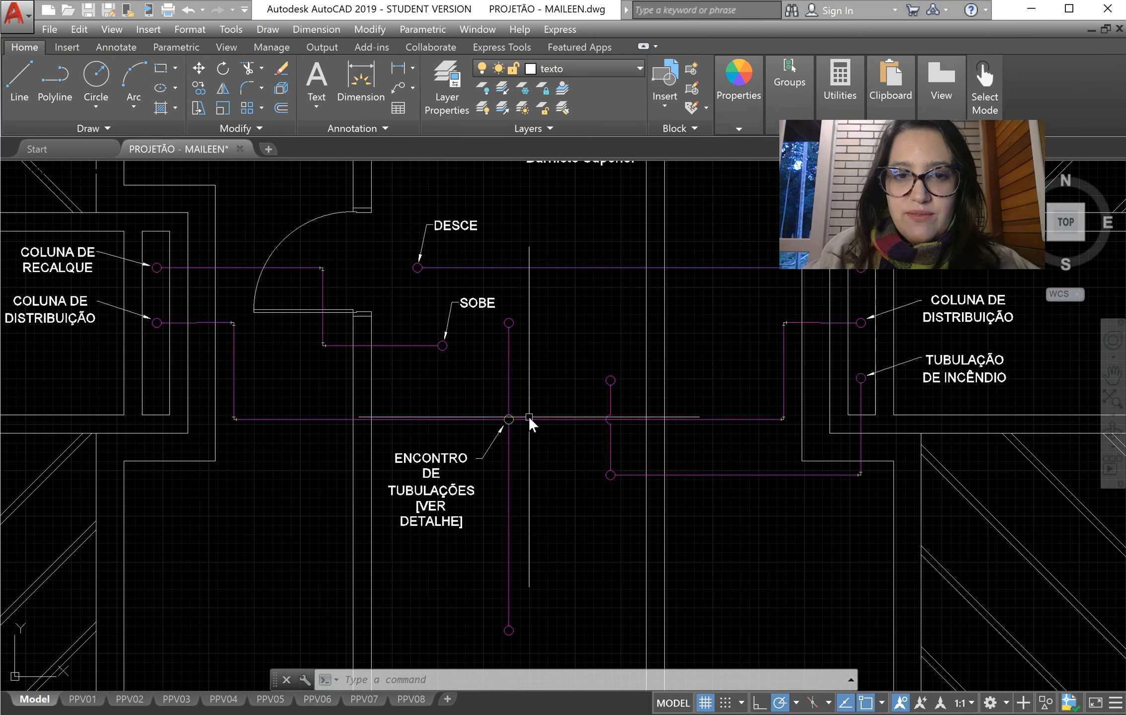
pyautogui.scroll(-2, 396, 390)
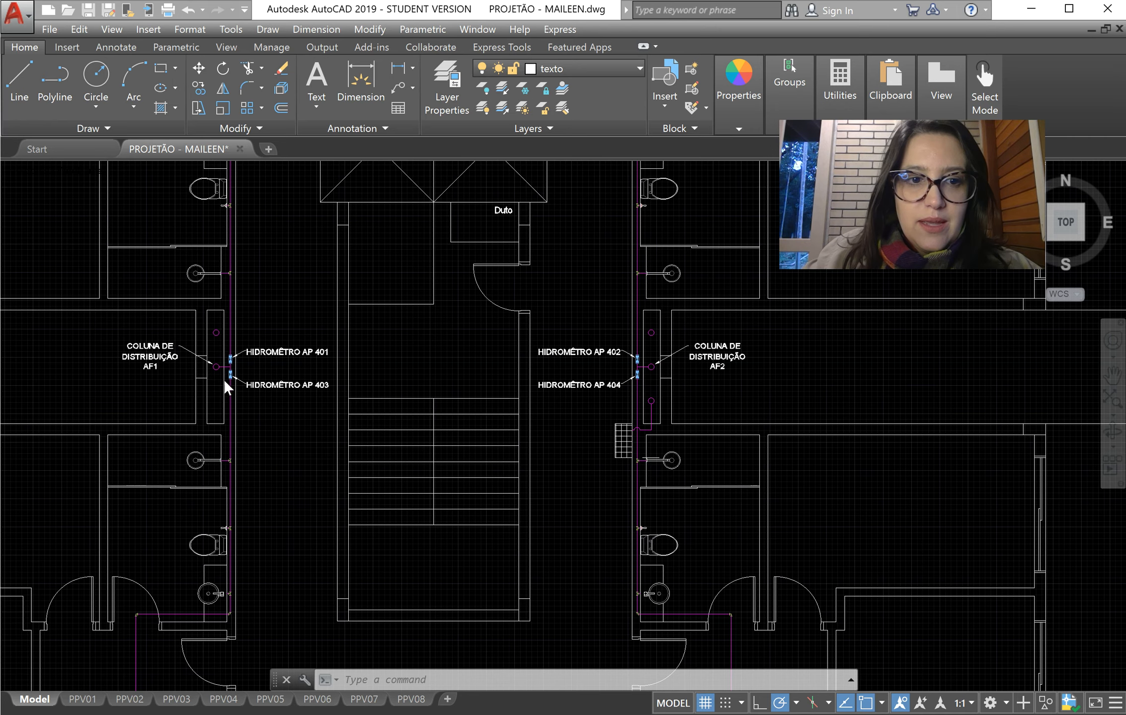
# Step: Examine the water meters of AP 401 to 404 beside distribution columns AF1 and AF2, and undo the last change
pyautogui.scroll(2, 224, 378)
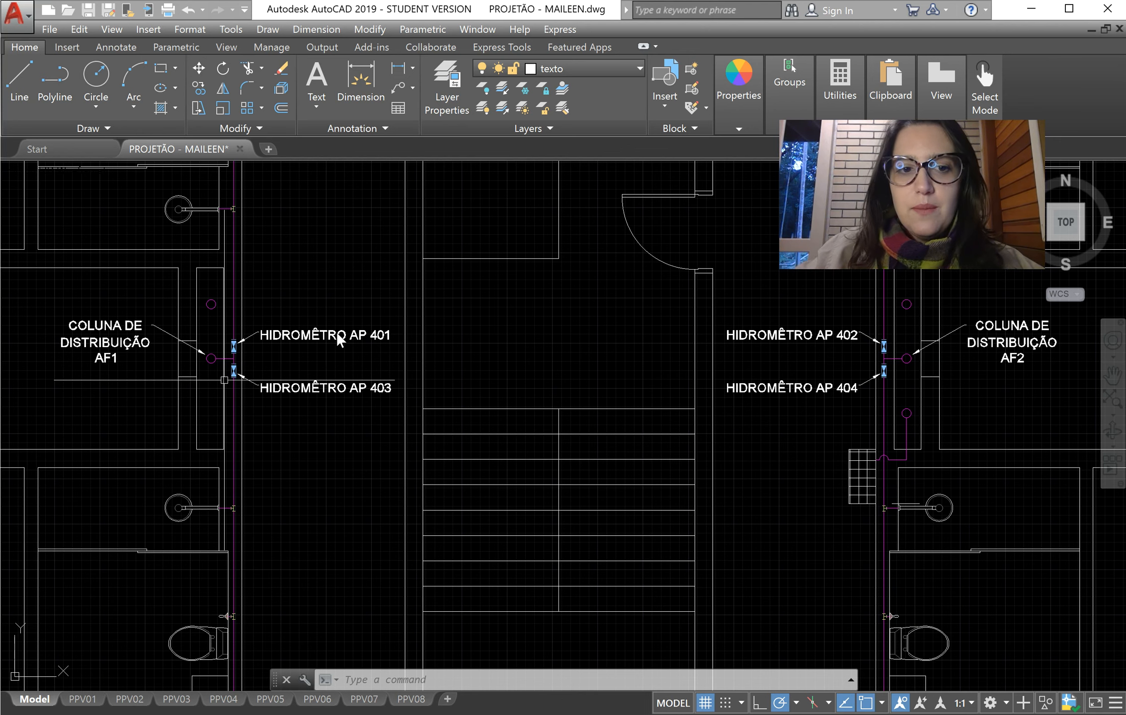
pyautogui.scroll(-4, 295, 386)
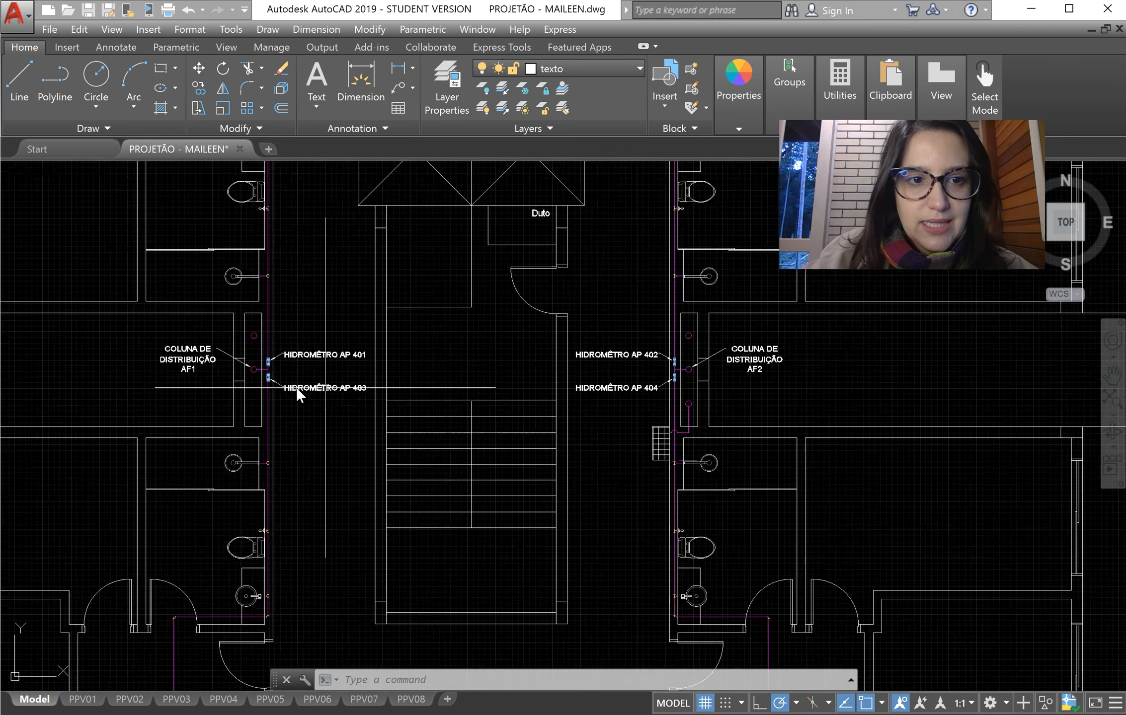
pyautogui.scroll(6, 284, 378)
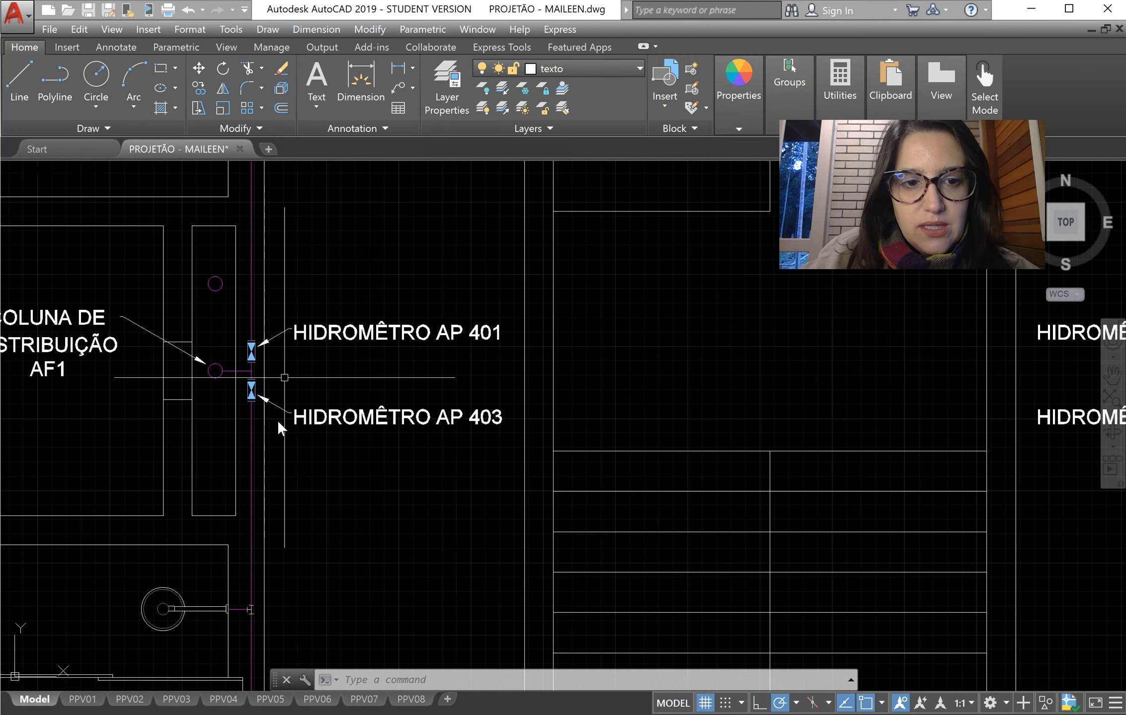
pyautogui.scroll(-2, 278, 427)
pyautogui.scroll(-4, 281, 400)
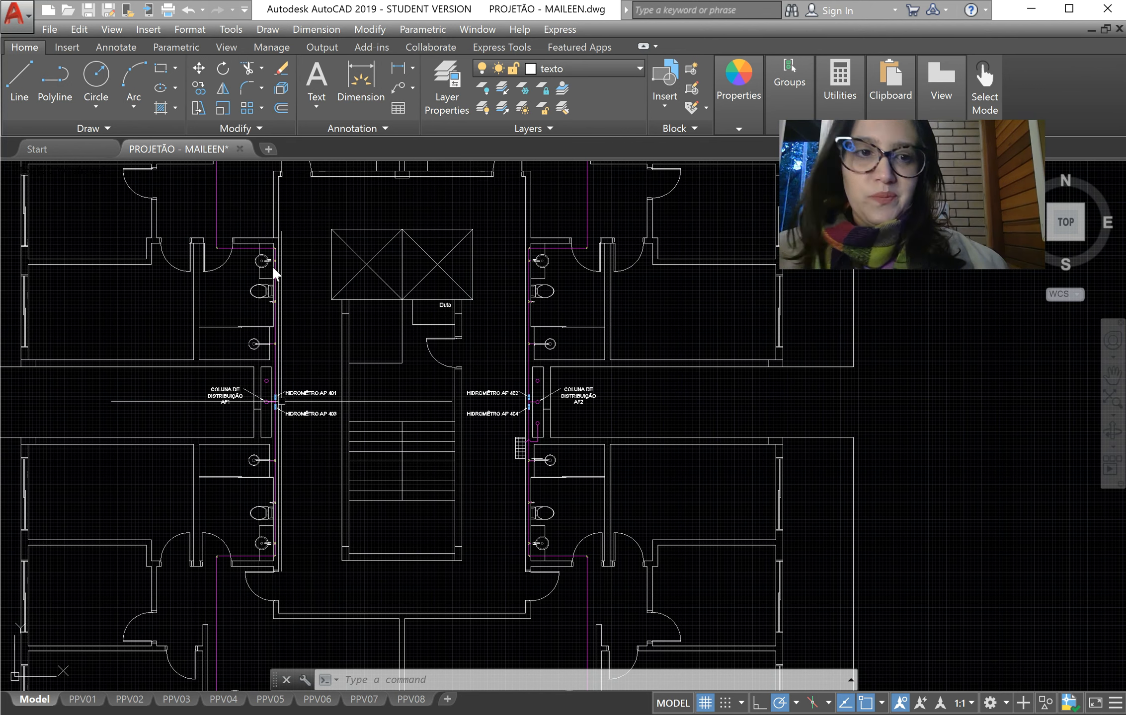
pyautogui.hotkey('ctrl', 'z')
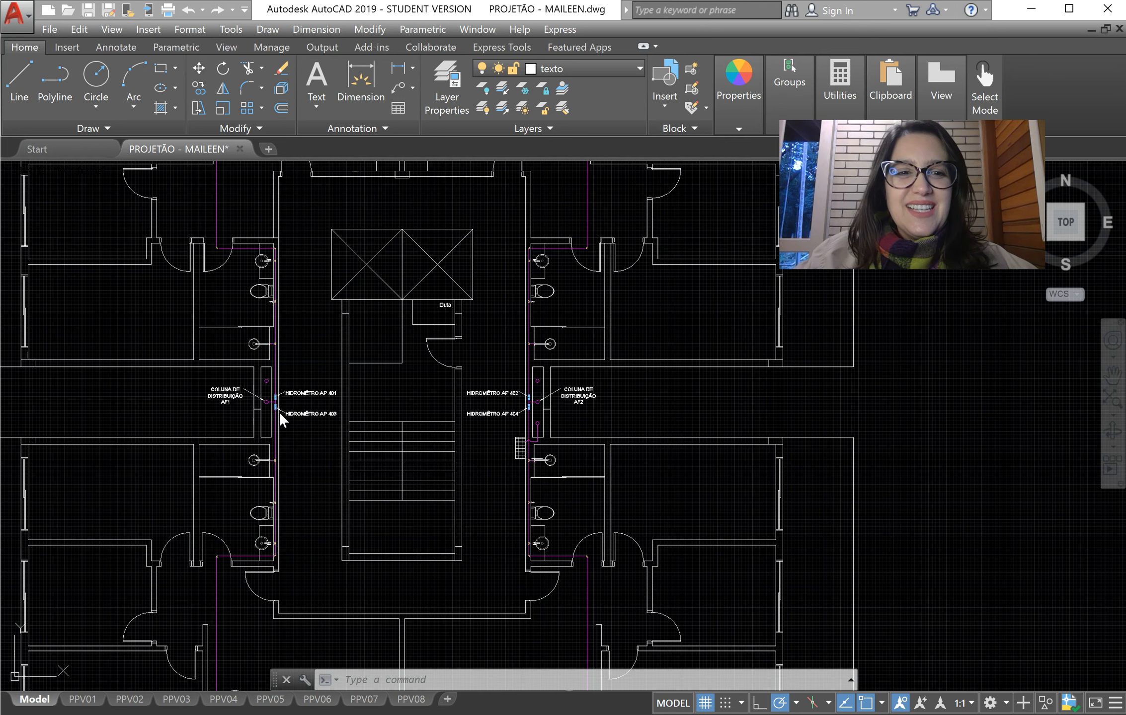
pyautogui.scroll(4, 259, 386)
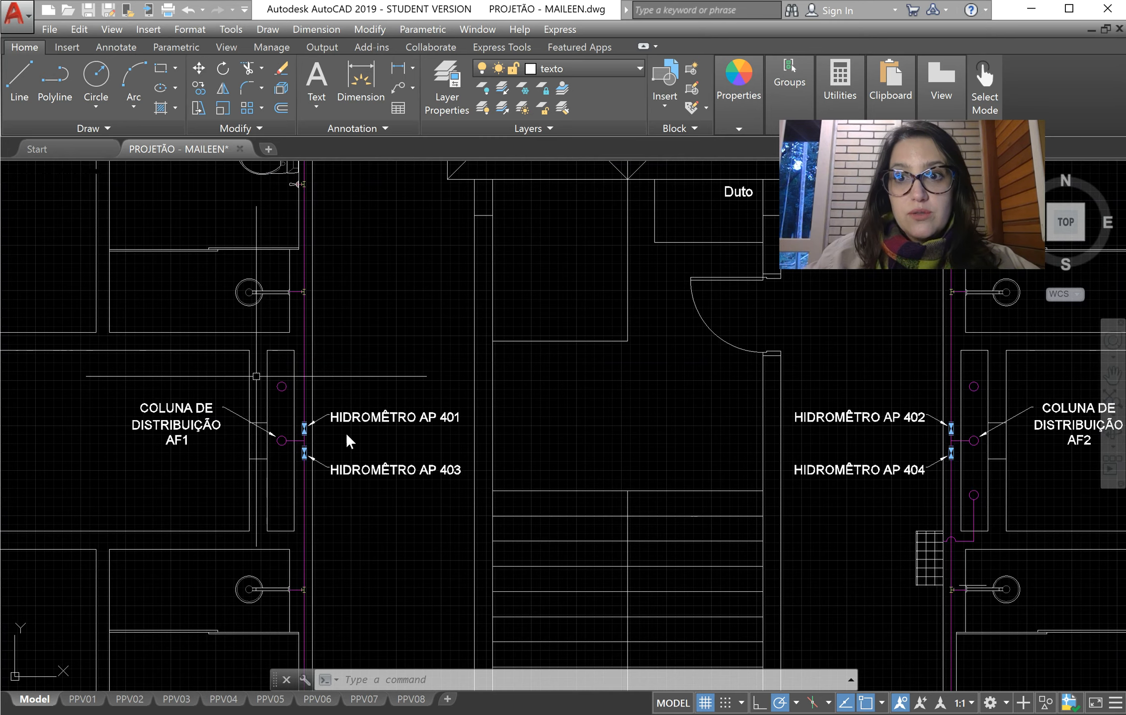
pyautogui.scroll(-4, 382, 433)
pyautogui.scroll(2, 343, 377)
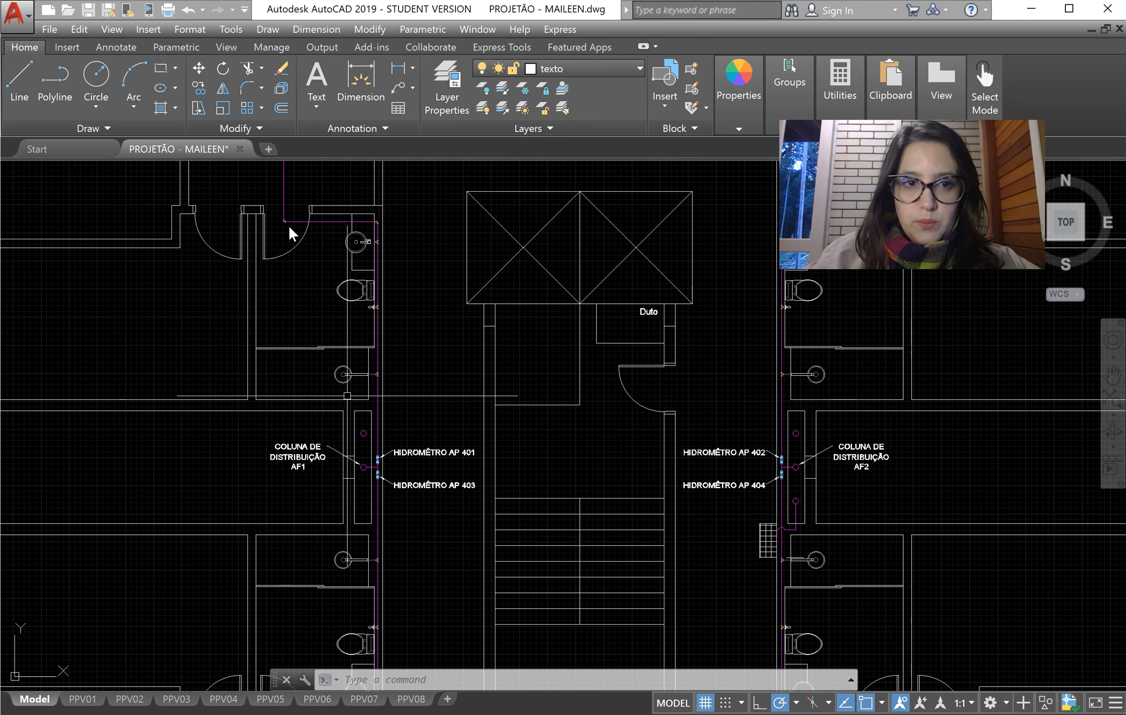
# Step: Trace the AP 401 cold-water branch on the typical floor from the bathroom to the laundry fixtures
pyautogui.scroll(-6, 318, 352)
pyautogui.scroll(3, 326, 269)
pyautogui.scroll(-1, 457, 332)
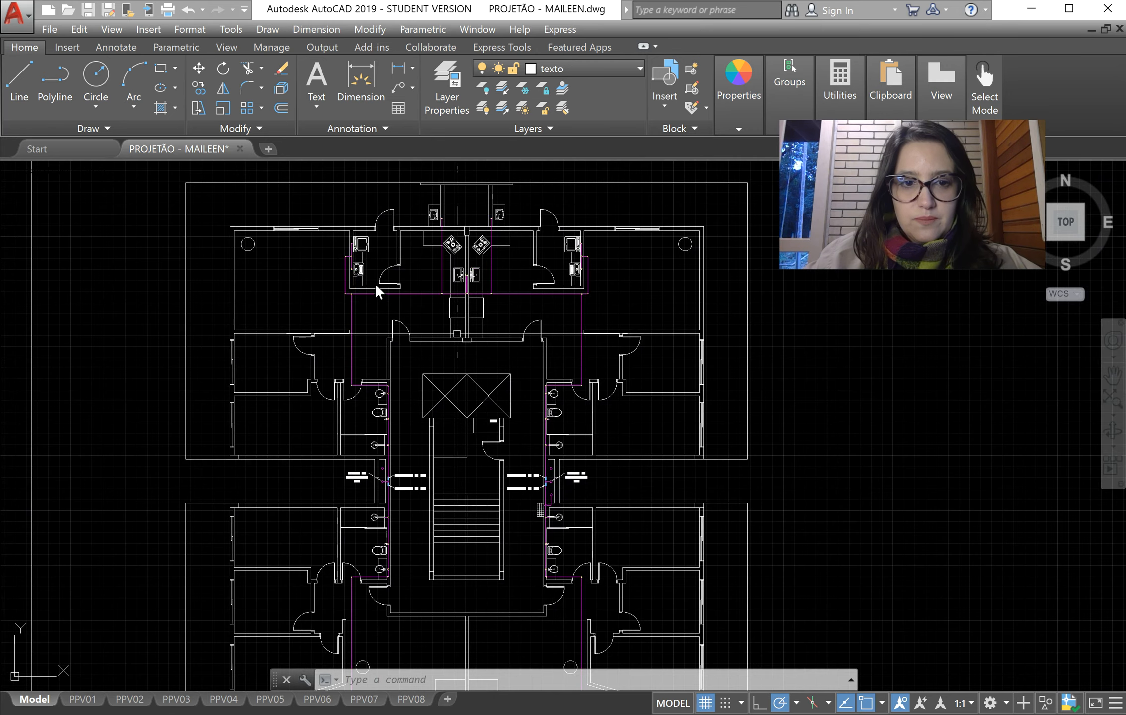
pyautogui.scroll(4, 365, 276)
pyautogui.scroll(-2, 362, 362)
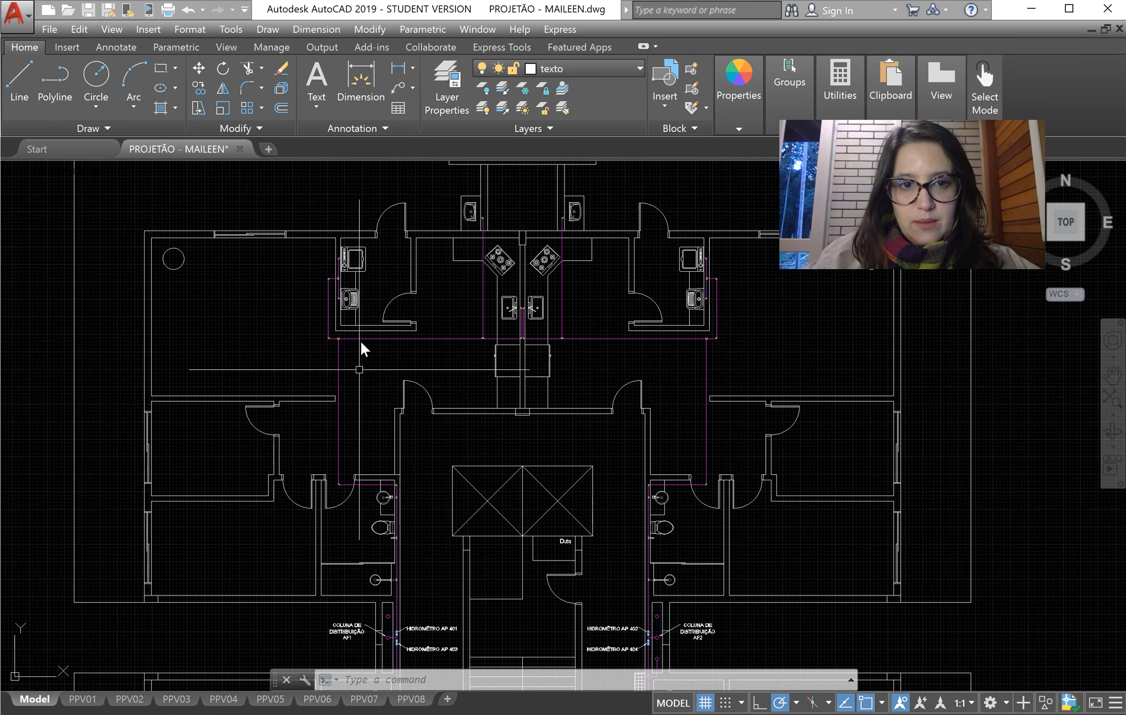
pyautogui.scroll(2, 379, 287)
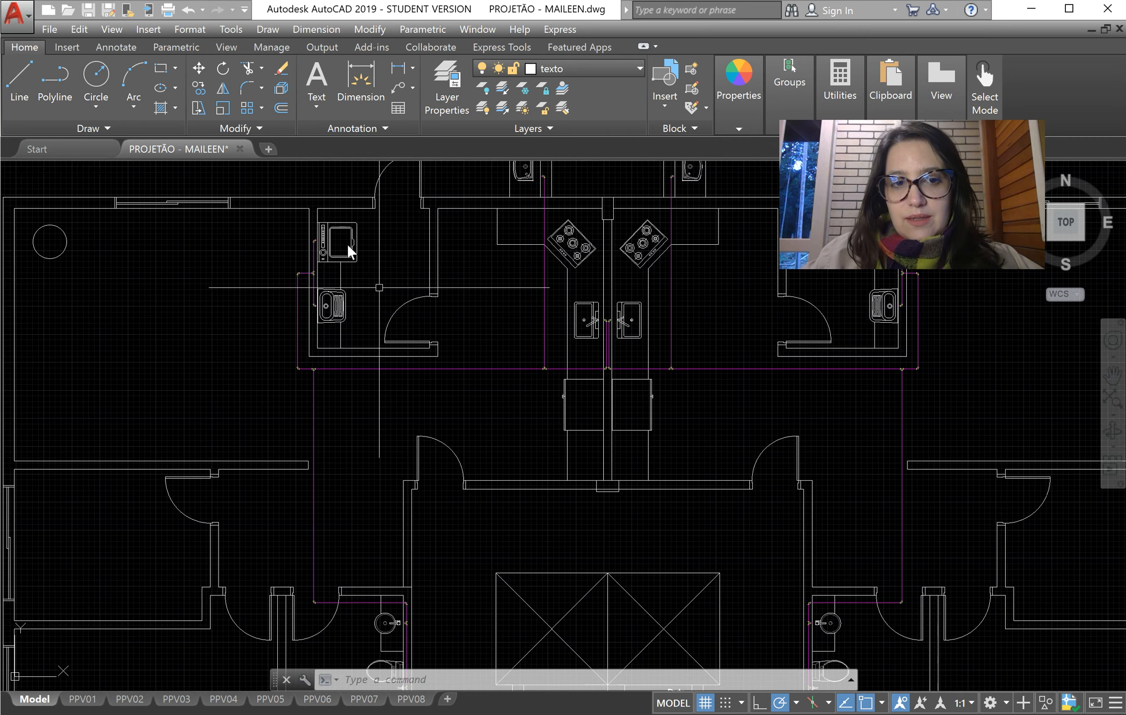
pyautogui.scroll(-2, 316, 276)
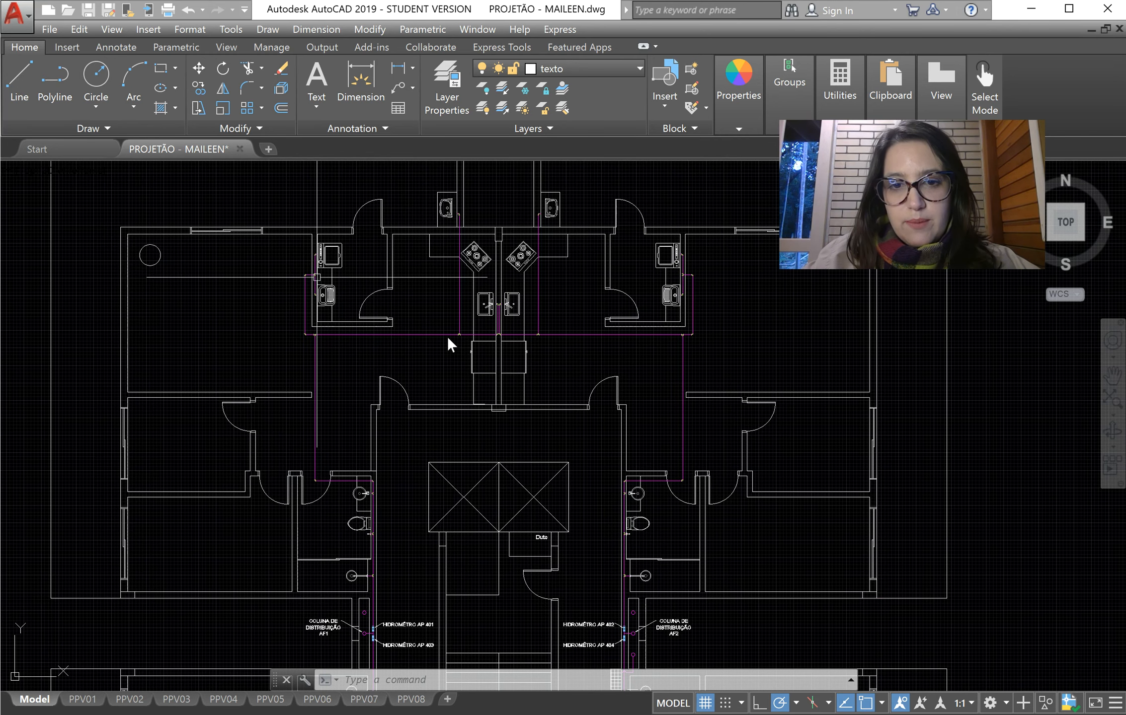
# Step: Inspect the branches feeding the paired kitchen sinks and the sinks beyond the kitchens' outer wall
pyautogui.scroll(3, 478, 325)
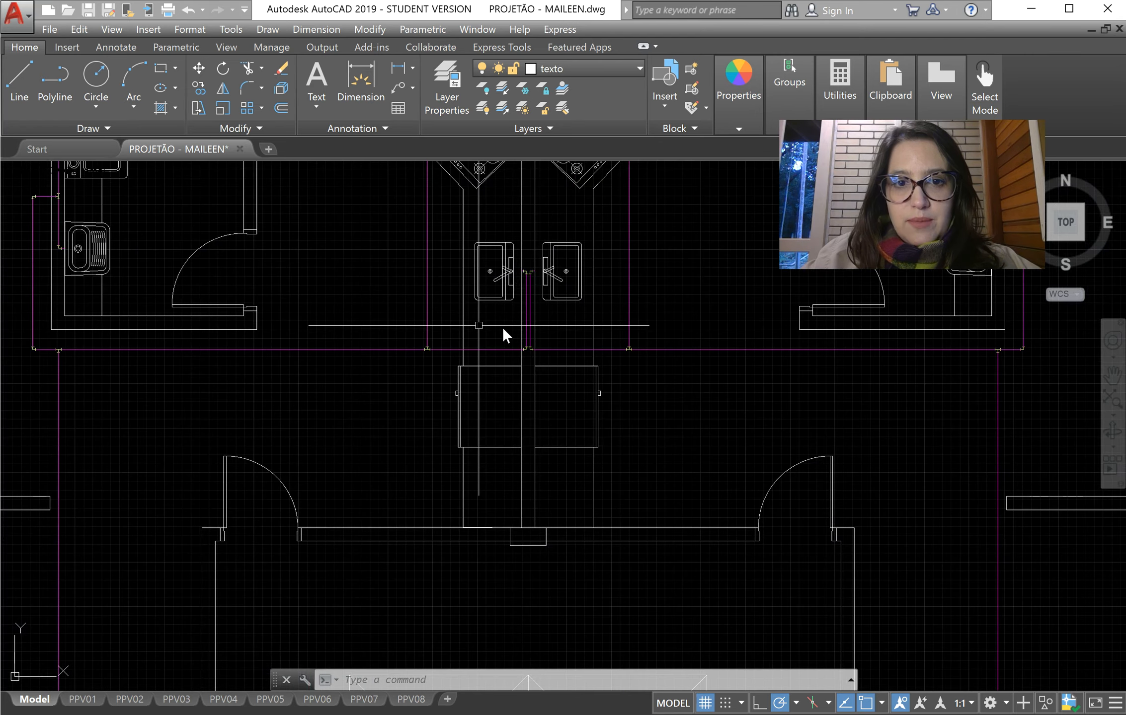
pyautogui.scroll(-4, 475, 347)
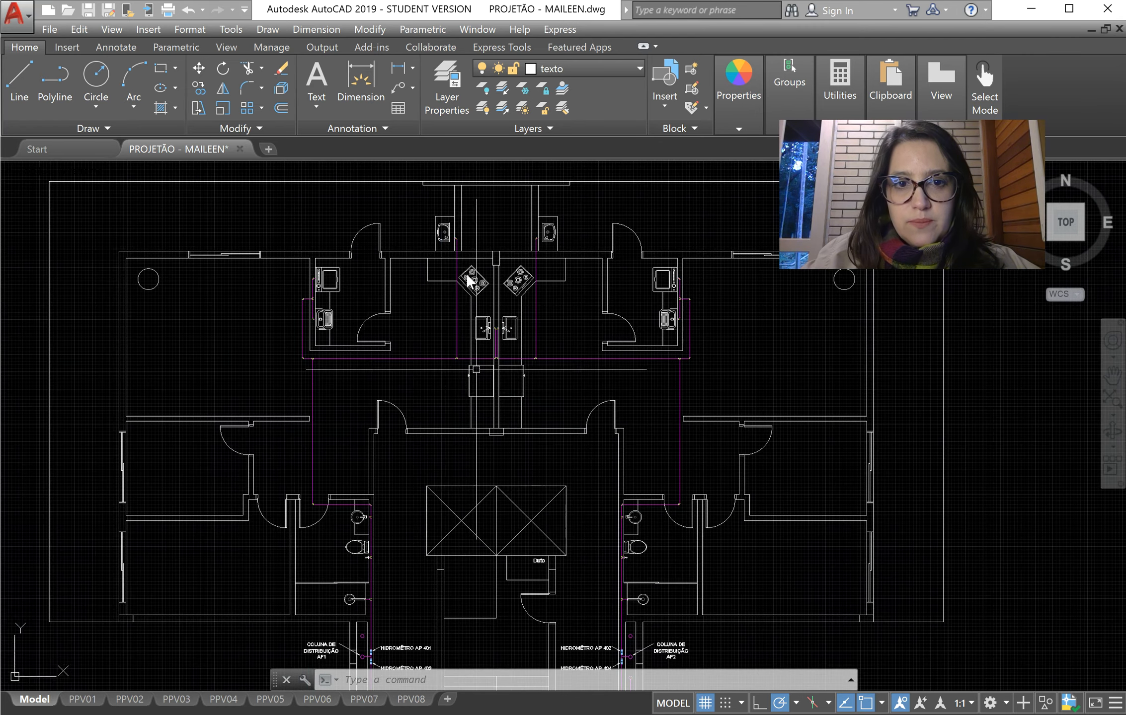
pyautogui.scroll(2, 465, 266)
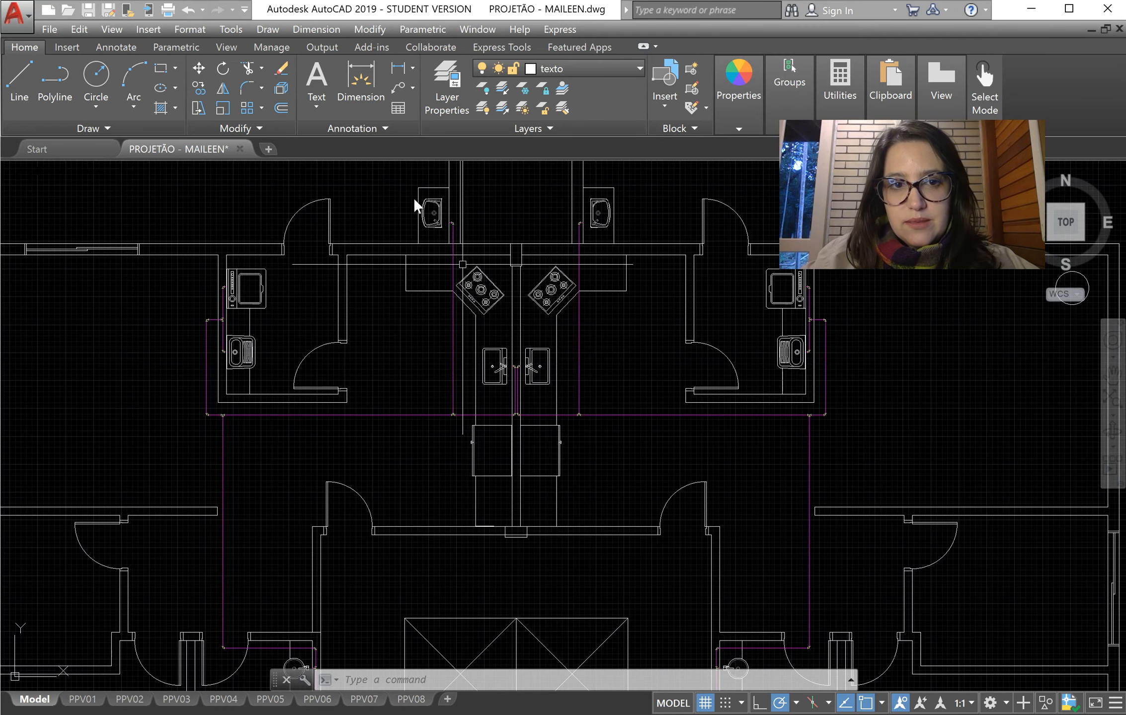
pyautogui.scroll(-2, 472, 400)
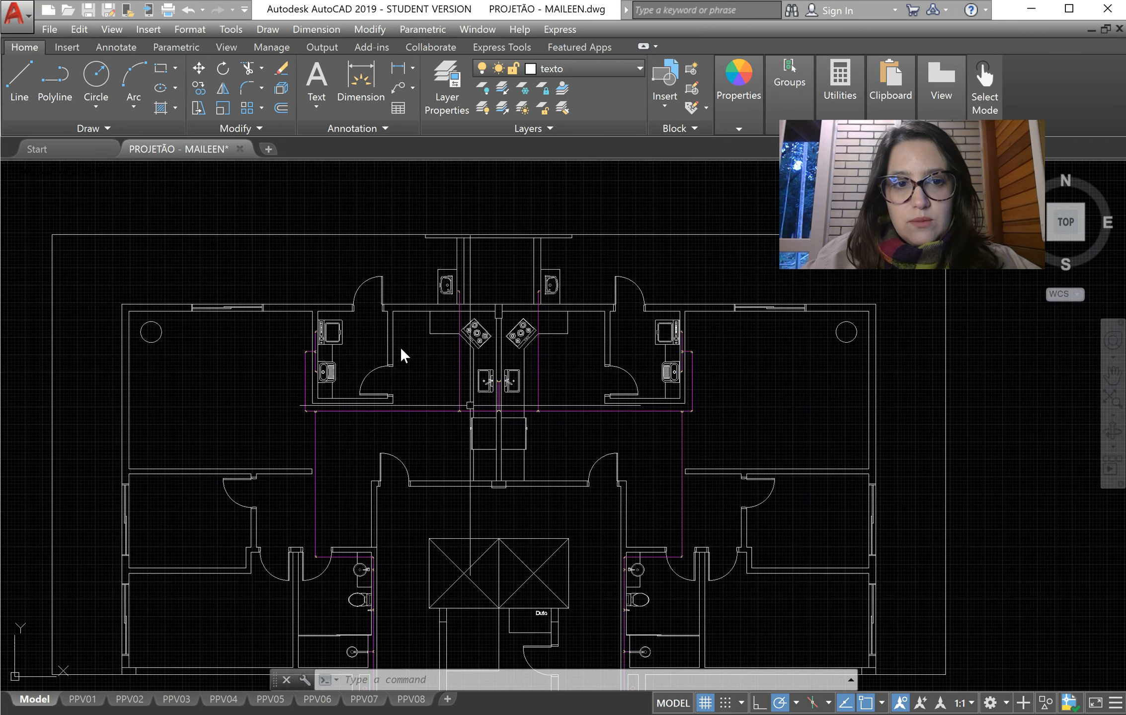
pyautogui.scroll(-2, 328, 277)
pyautogui.scroll(6, 438, 301)
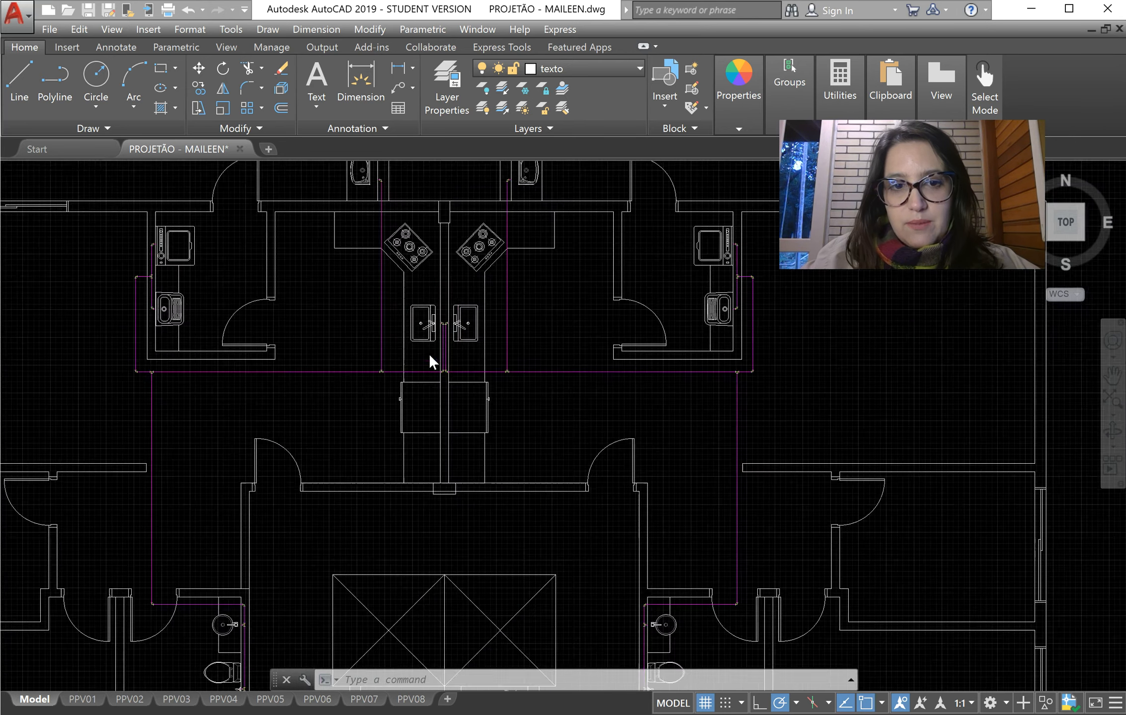
# Step: Trace the mirrored AP 402 branch and its pipe junctions near the laundry, and review the whole Planta Tipo layout
pyautogui.scroll(-4, 431, 281)
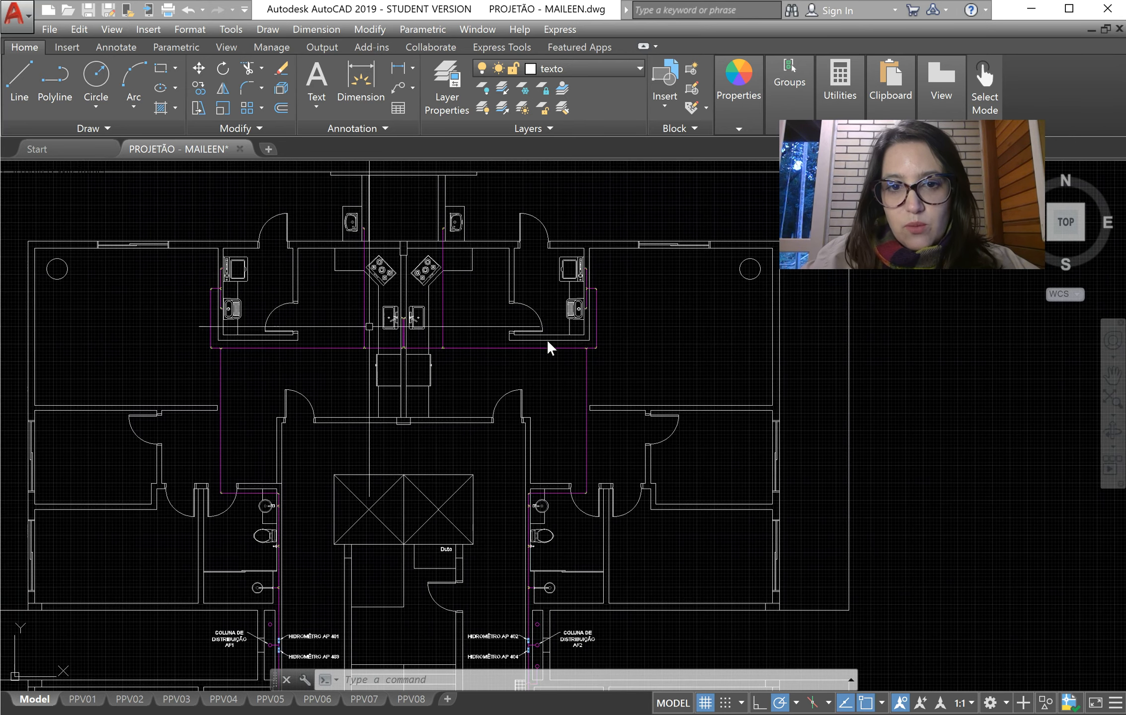
pyautogui.scroll(4, 601, 349)
pyautogui.scroll(-3, 151, 352)
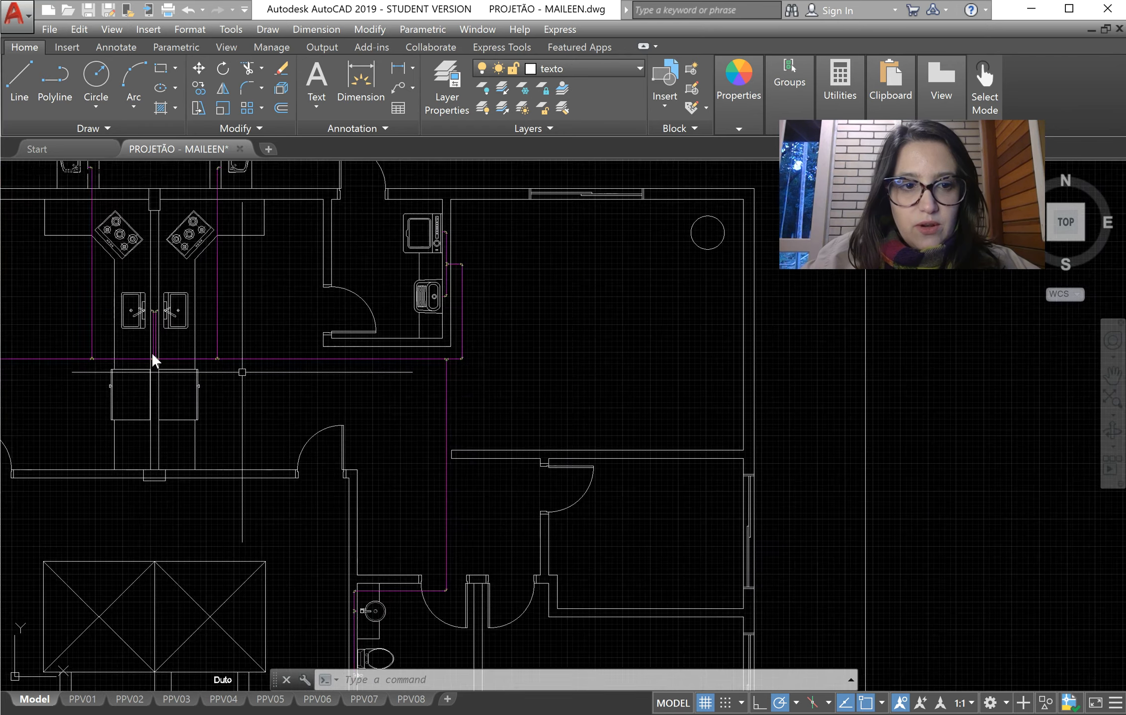
pyautogui.scroll(5, 167, 337)
pyautogui.scroll(-3, 412, 373)
pyautogui.scroll(2, 313, 372)
pyautogui.scroll(-3, 621, 298)
pyautogui.scroll(6, 698, 330)
pyautogui.scroll(2, 718, 369)
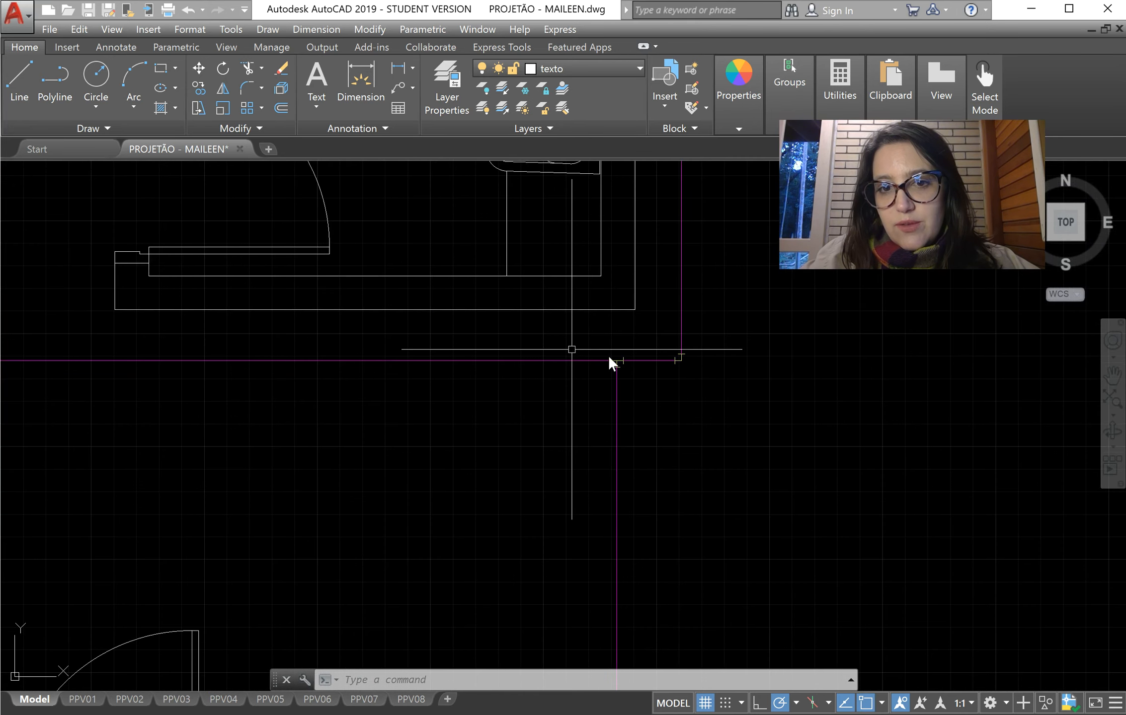
pyautogui.scroll(-4, 681, 382)
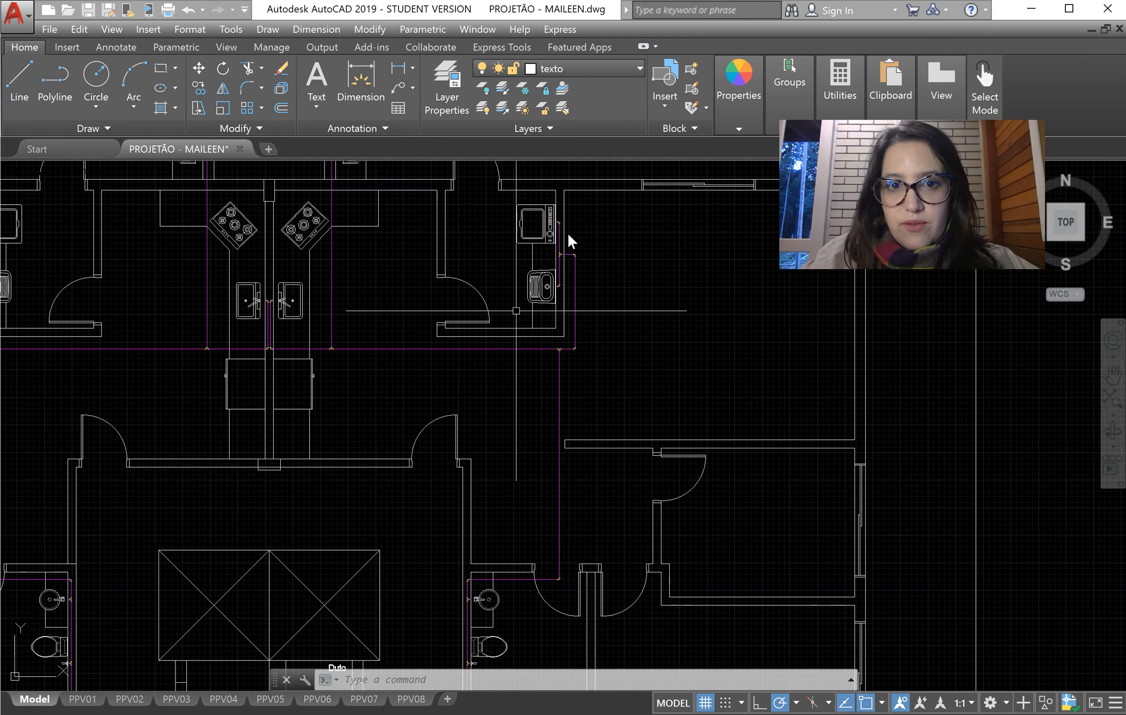
pyautogui.scroll(-5, 550, 271)
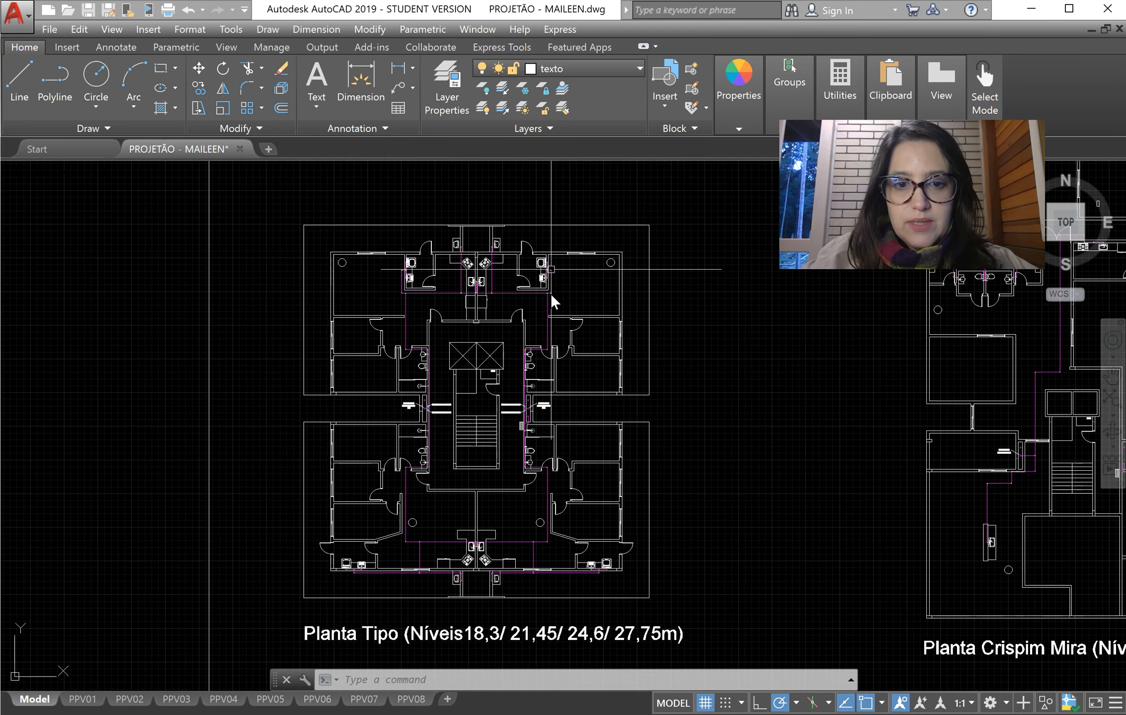
# Step: Review the cold-water branches of the lower apartments on the Planta Tipo and compare them with the upper ones
pyautogui.scroll(2, 435, 572)
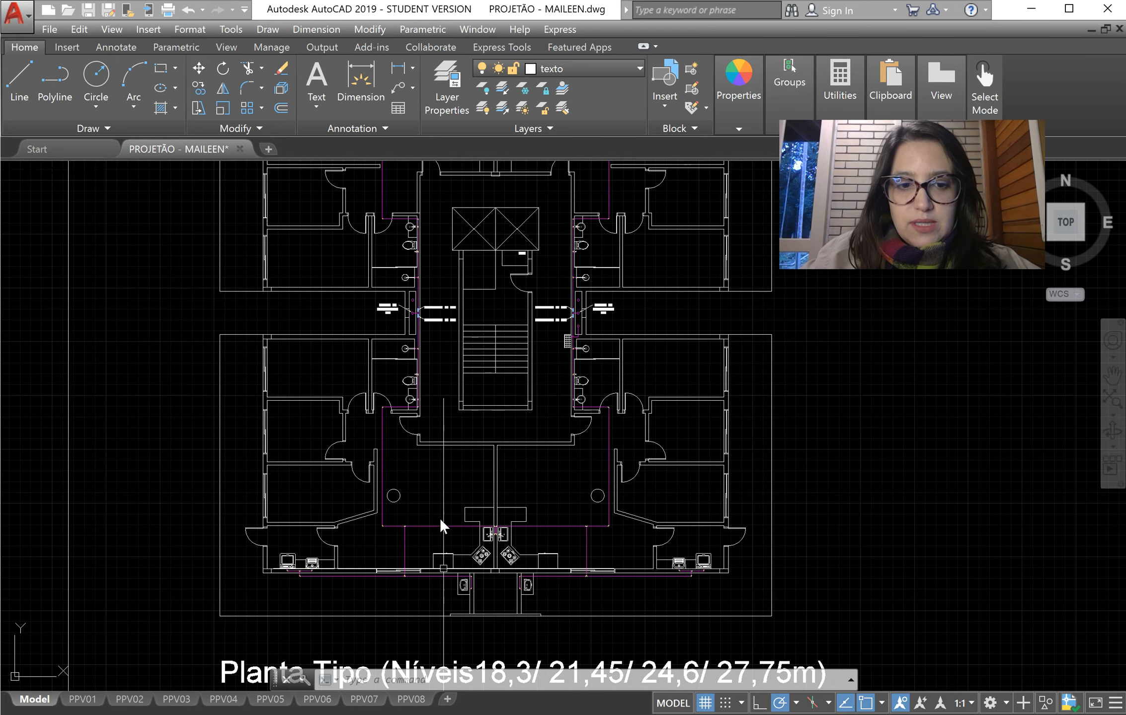
pyautogui.scroll(-2, 388, 488)
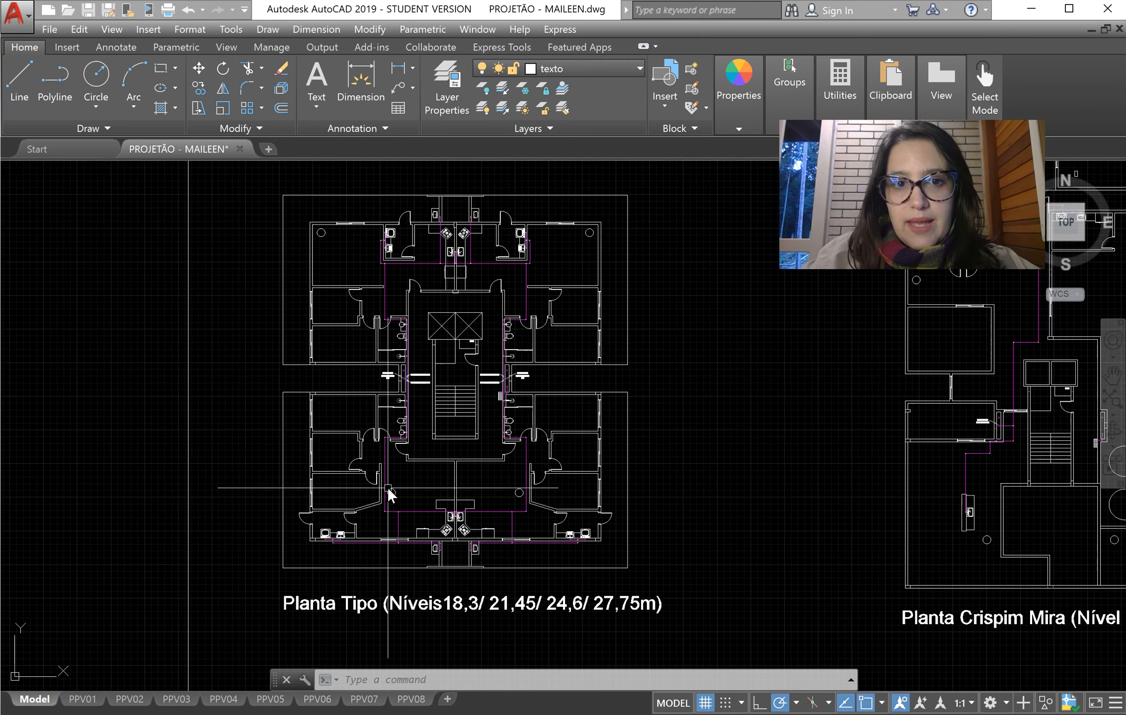
pyautogui.scroll(2, 504, 446)
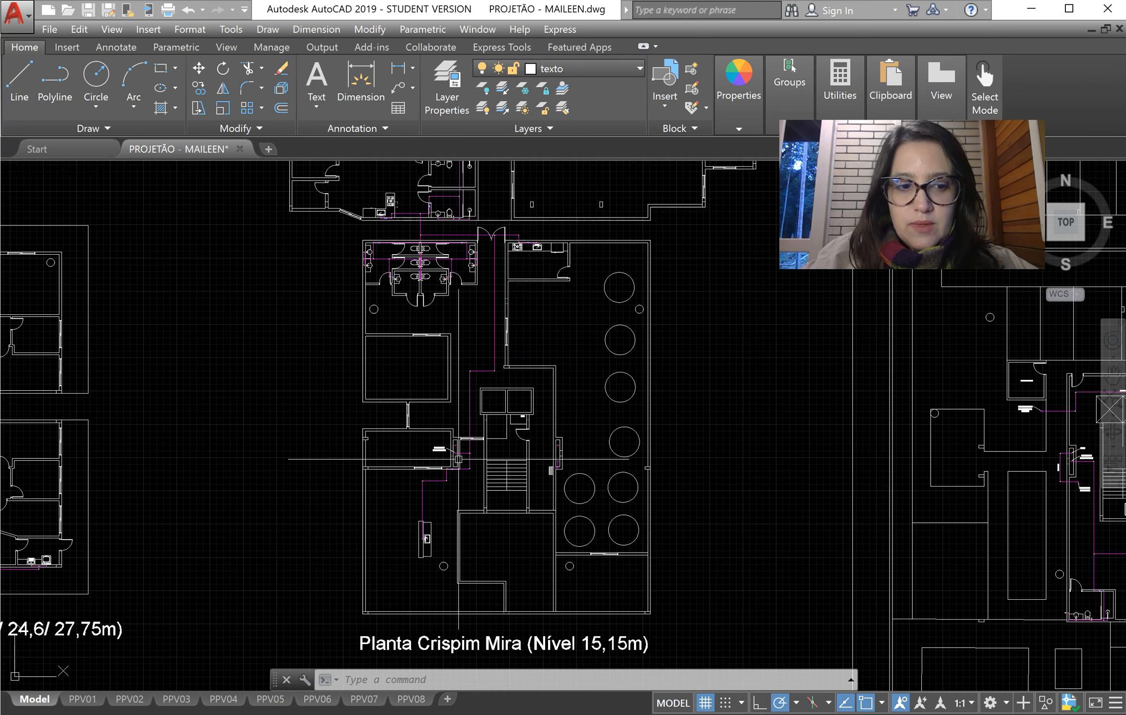
# Step: Trace the supply on the Planta Crispim Mira from the distribution column beside the stairwell up towards the restrooms
pyautogui.scroll(4, 452, 437)
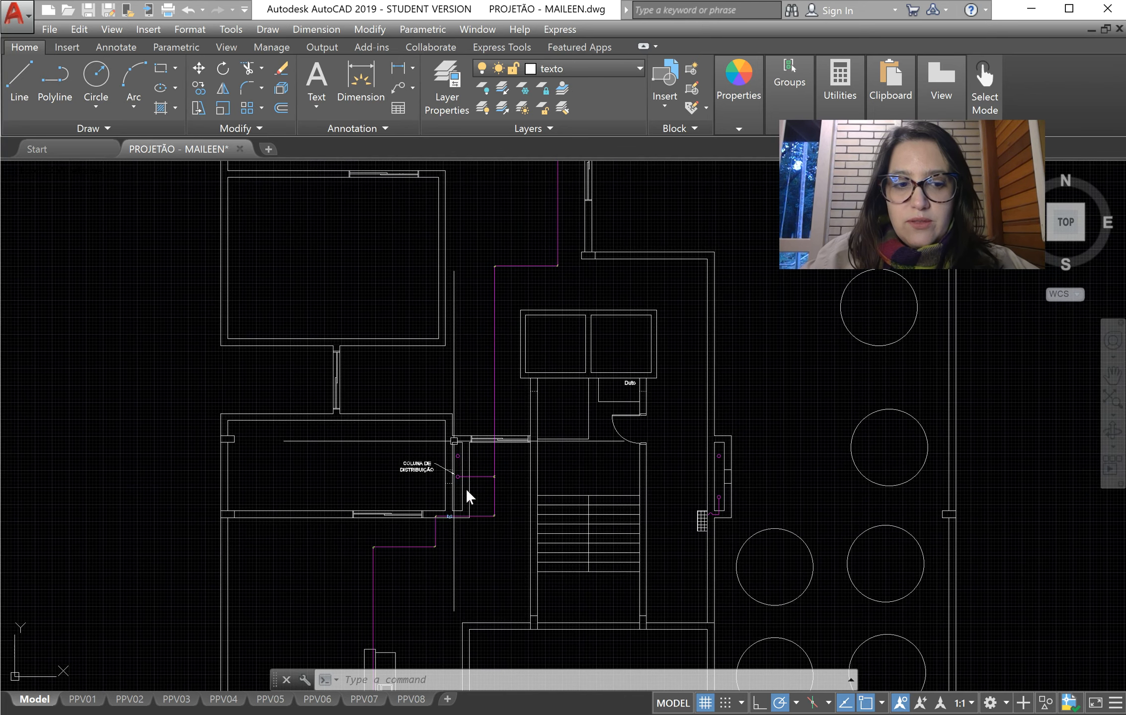
pyautogui.scroll(-4, 484, 427)
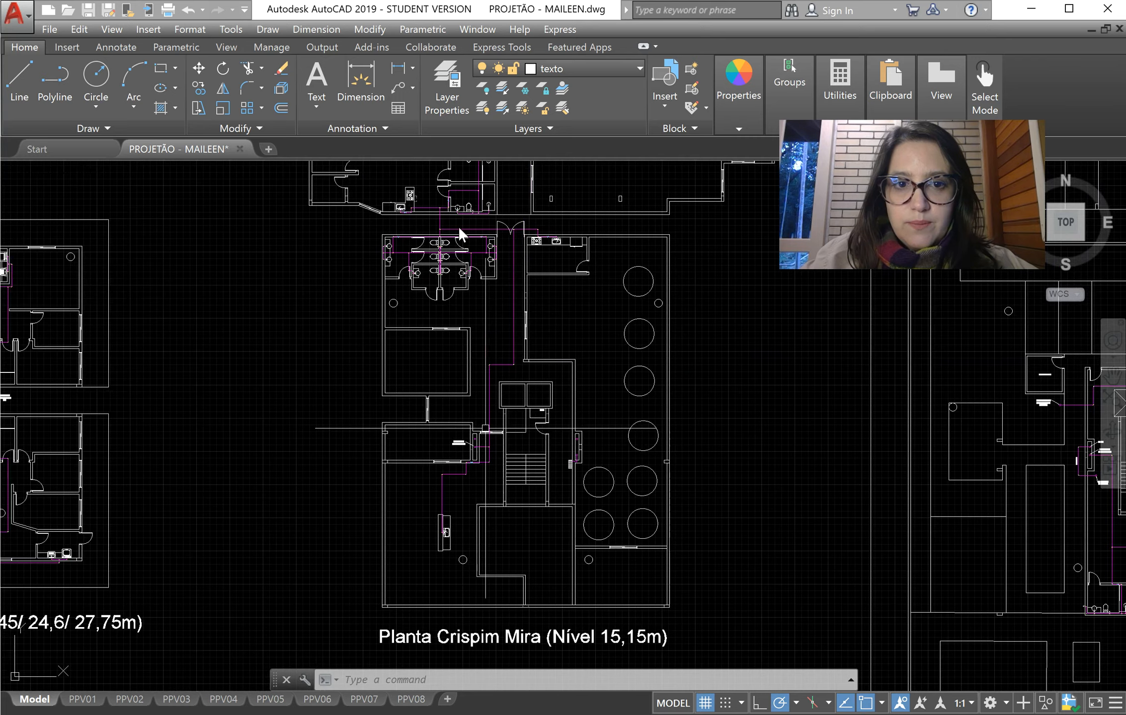
pyautogui.scroll(4, 459, 229)
pyautogui.scroll(-2, 460, 266)
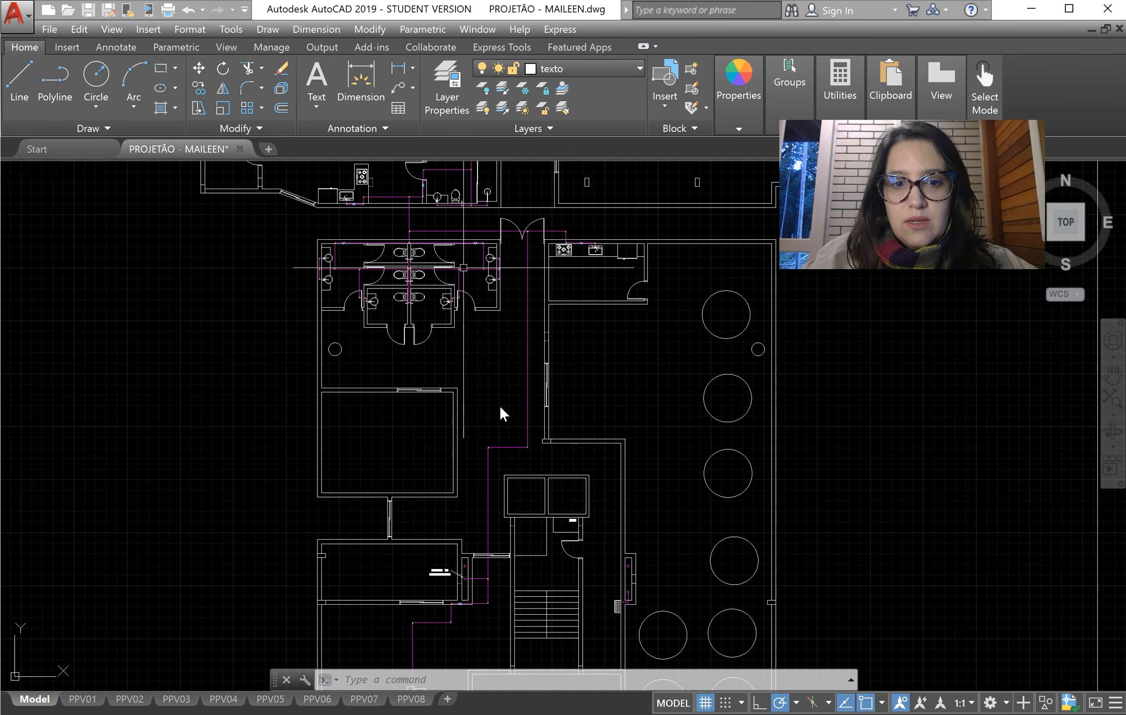
pyautogui.scroll(4, 461, 619)
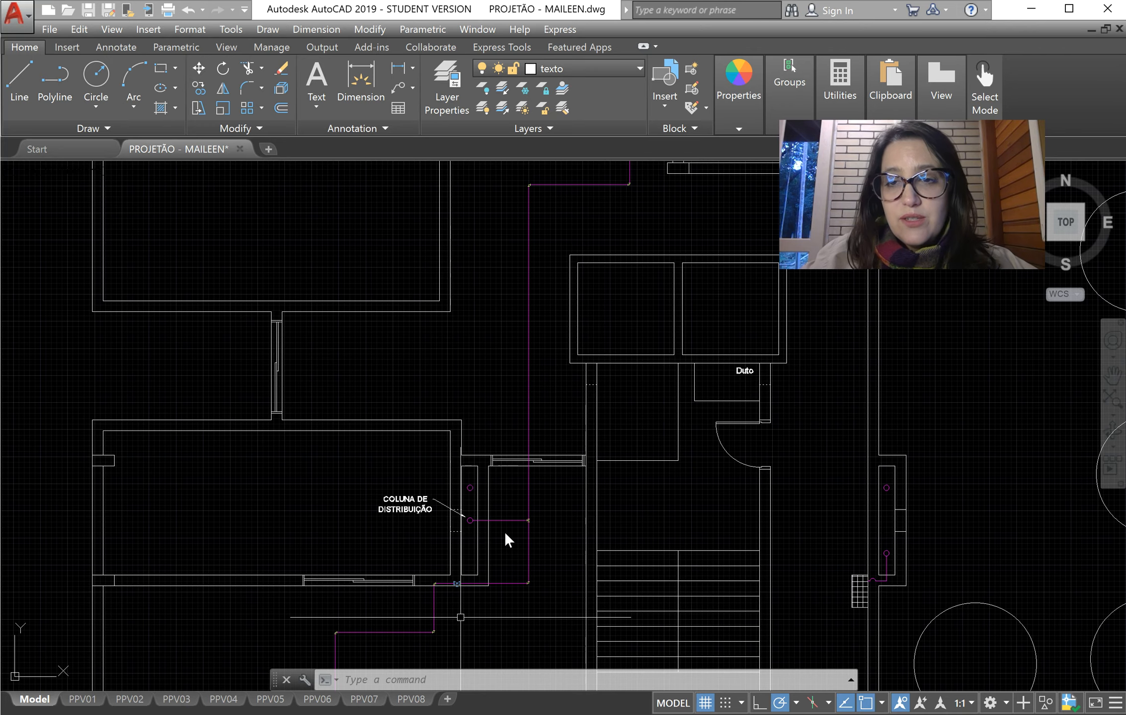
pyautogui.scroll(-2, 442, 427)
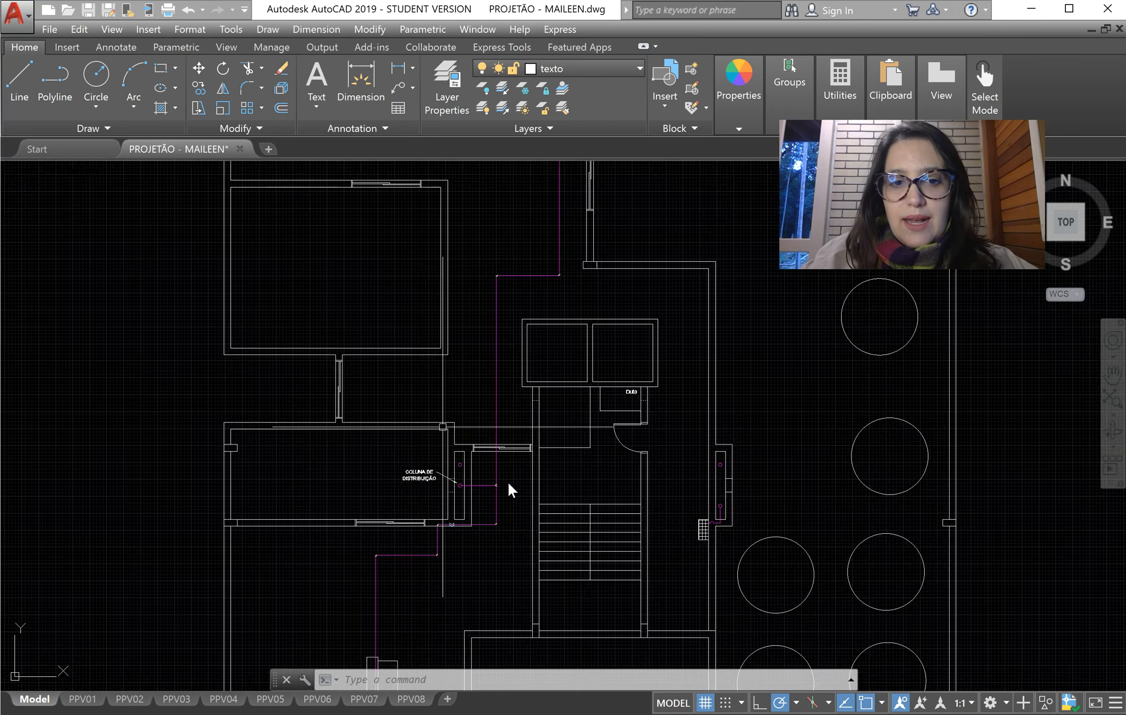
# Step: Follow the Crispim Mira branches to the isolated counter sink, the restroom block, and the kitchen and bathrooms beyond it
pyautogui.scroll(-2, 508, 482)
pyautogui.scroll(2, 432, 627)
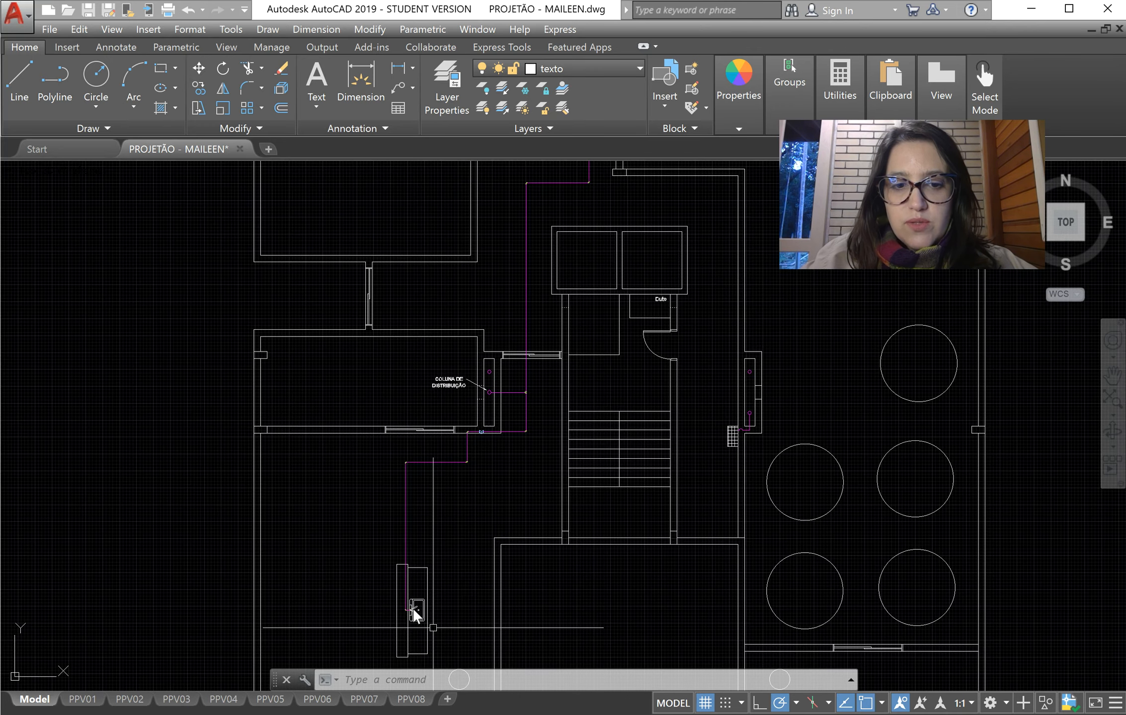
pyautogui.scroll(-4, 437, 602)
pyautogui.scroll(3, 458, 297)
pyautogui.scroll(-2, 354, 471)
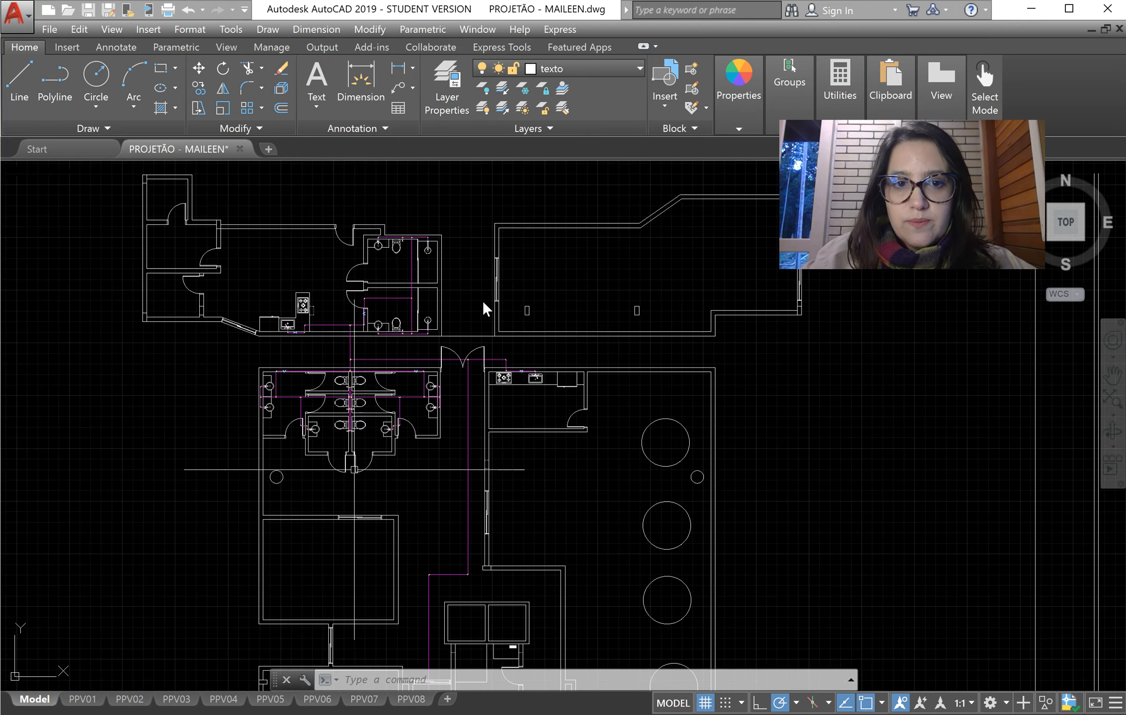
pyautogui.scroll(4, 380, 267)
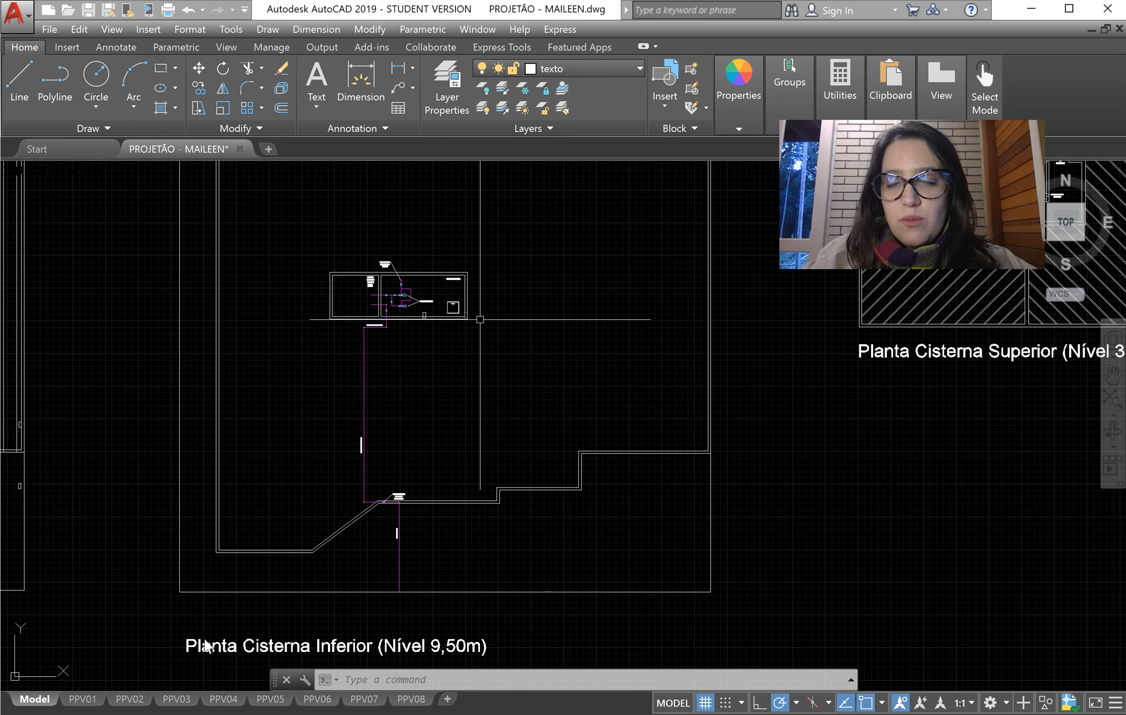
# Step: Examine the Ramal Predial and the general water meter with its cavalete at the boundary wall on the Planta Cisterna Inferior
pyautogui.scroll(6, 374, 484)
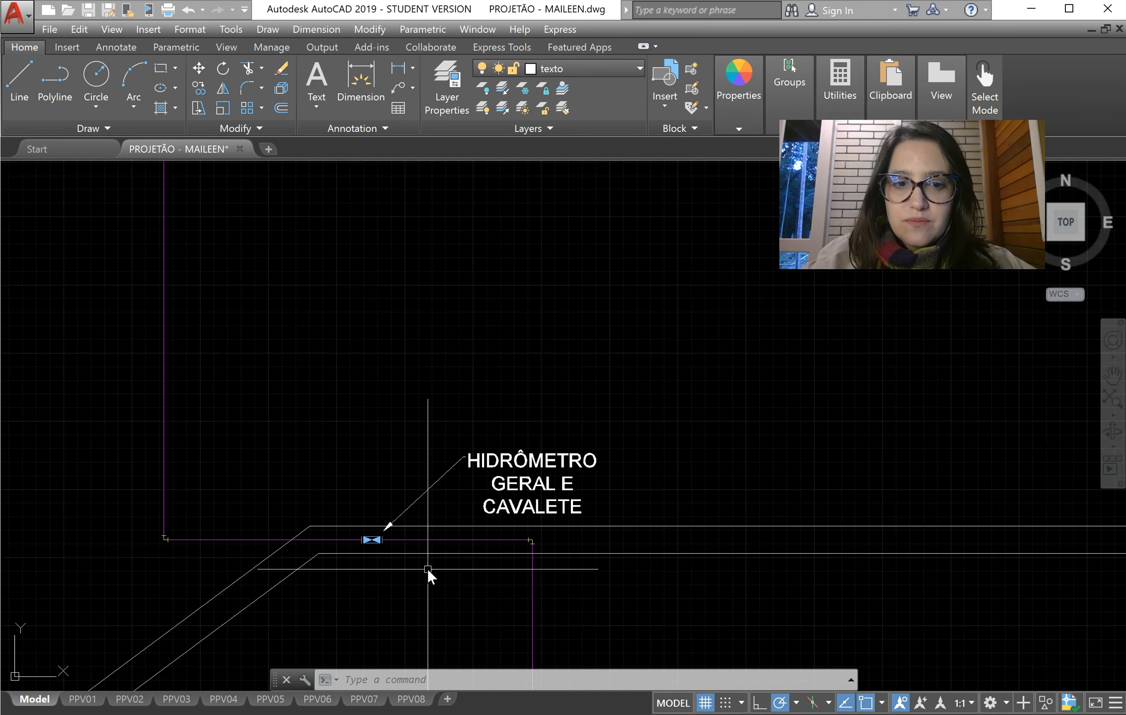
pyautogui.scroll(-7, 500, 426)
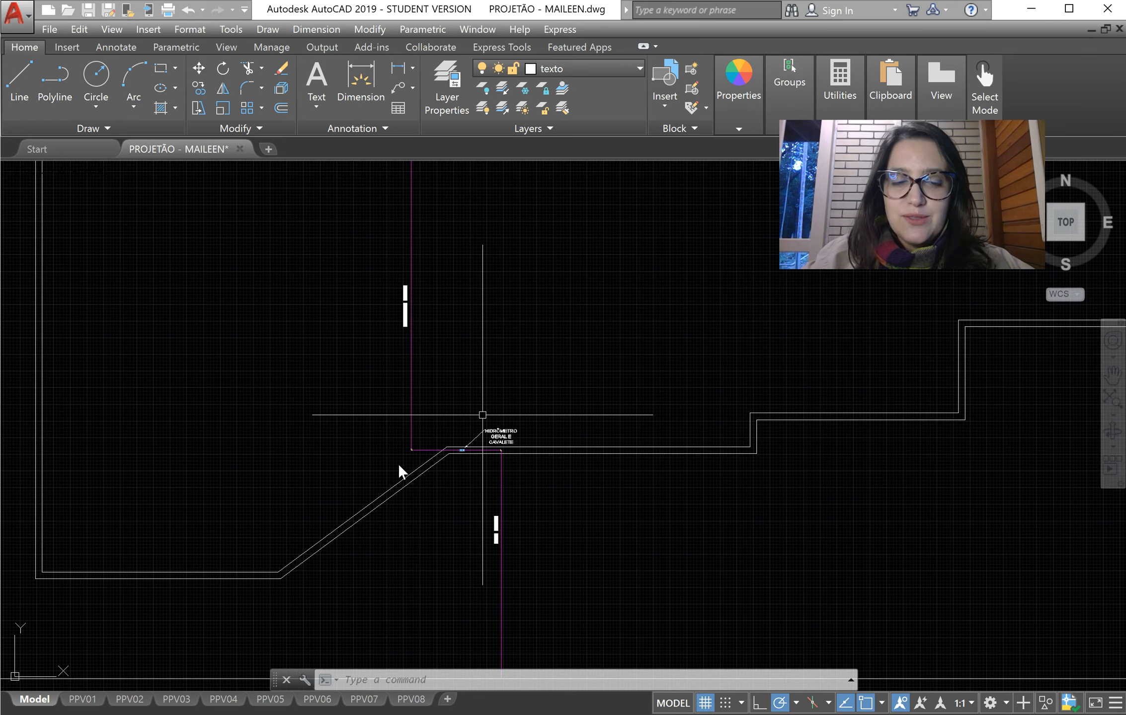
pyautogui.scroll(-5, 504, 400)
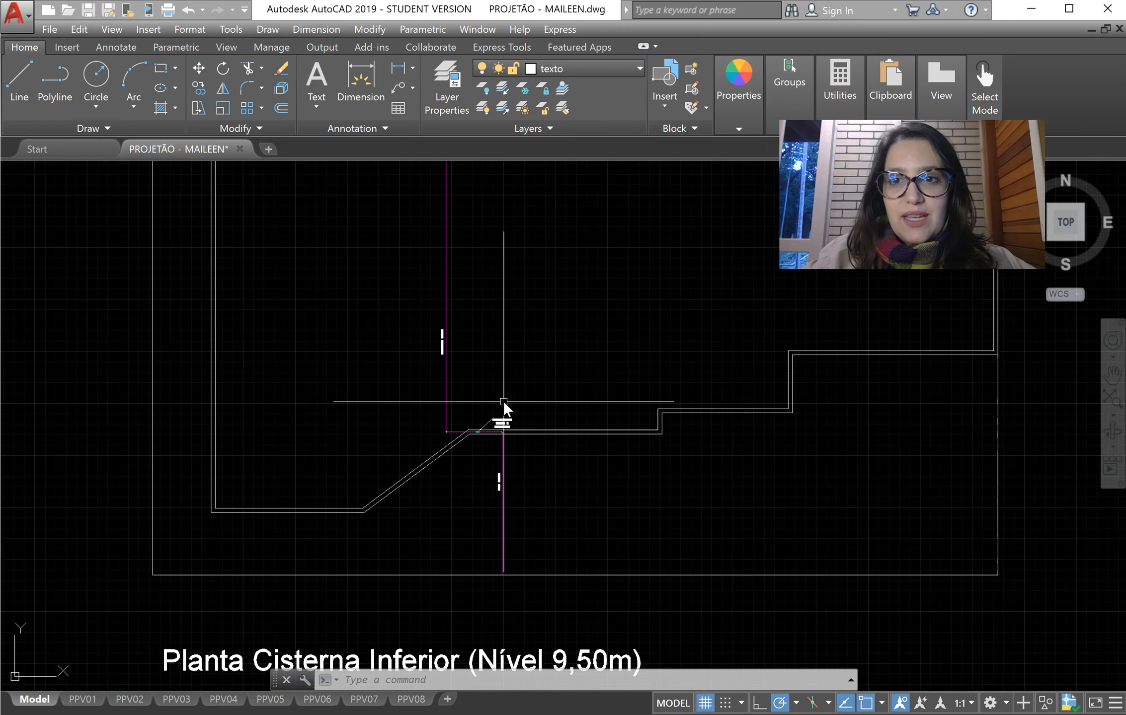
pyautogui.scroll(6, 503, 462)
pyautogui.scroll(4, 503, 557)
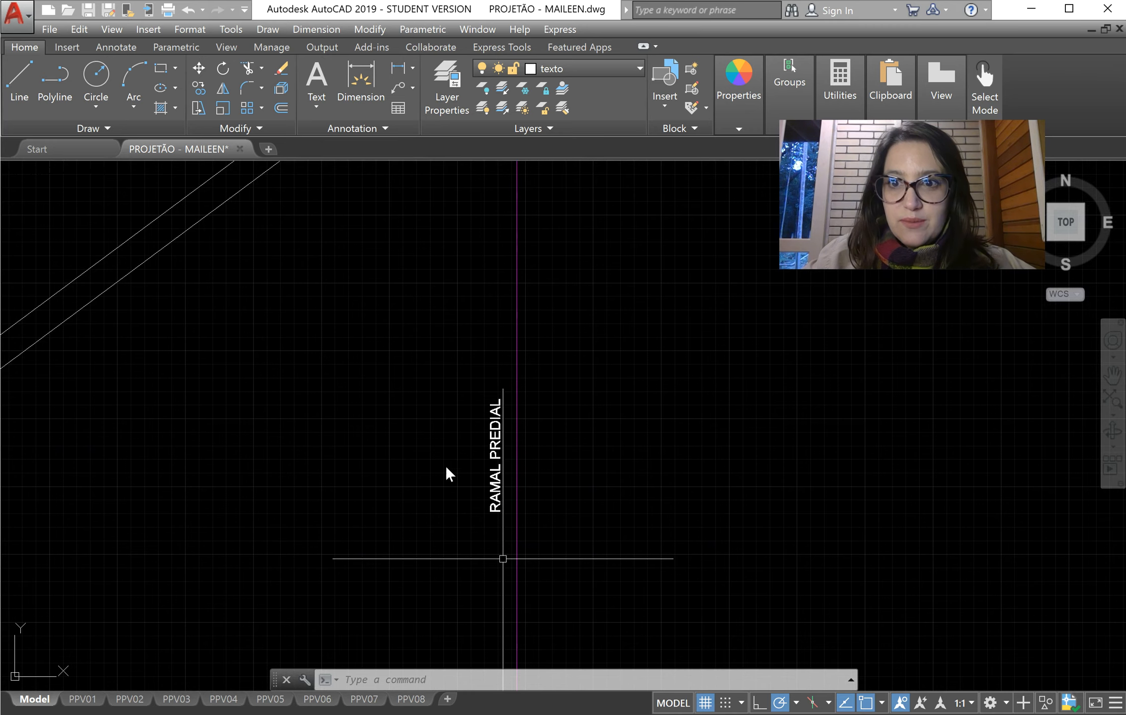
pyautogui.scroll(-4, 503, 546)
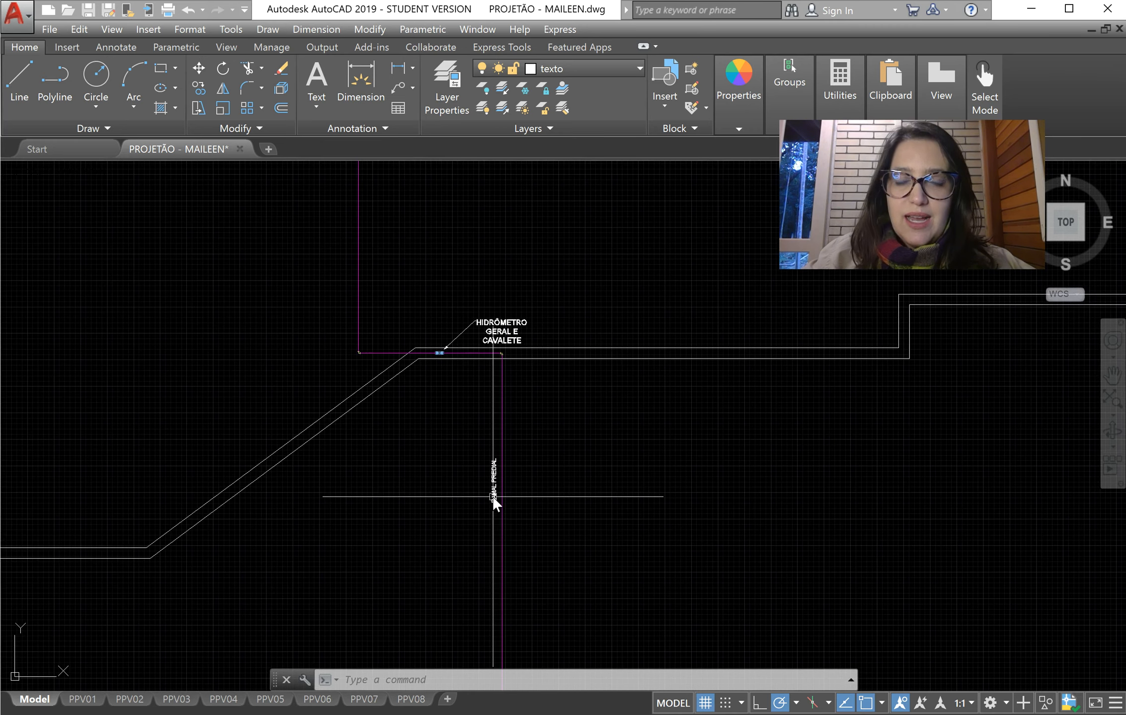
pyautogui.scroll(2, 437, 348)
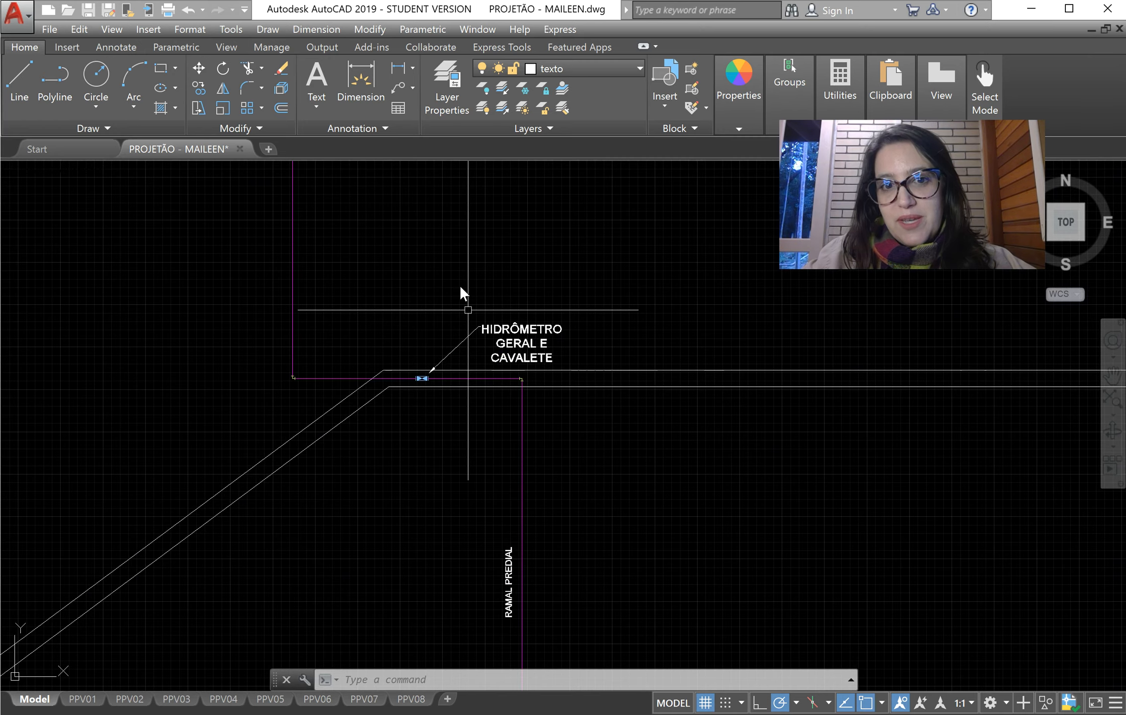
pyautogui.scroll(-6, 537, 484)
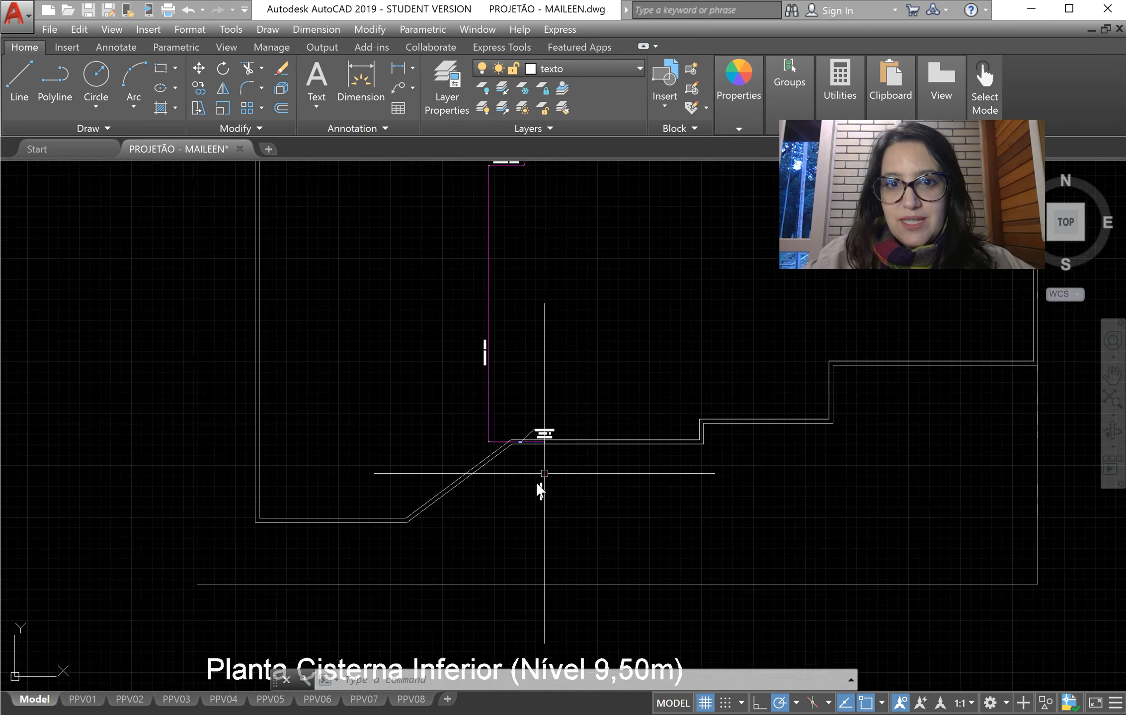
# Step: Trace the Alimentador Predial into the Caixa 3 lower cistern and inspect the motor pumps and rising column in the Barrilete Inferior
pyautogui.scroll(6, 539, 484)
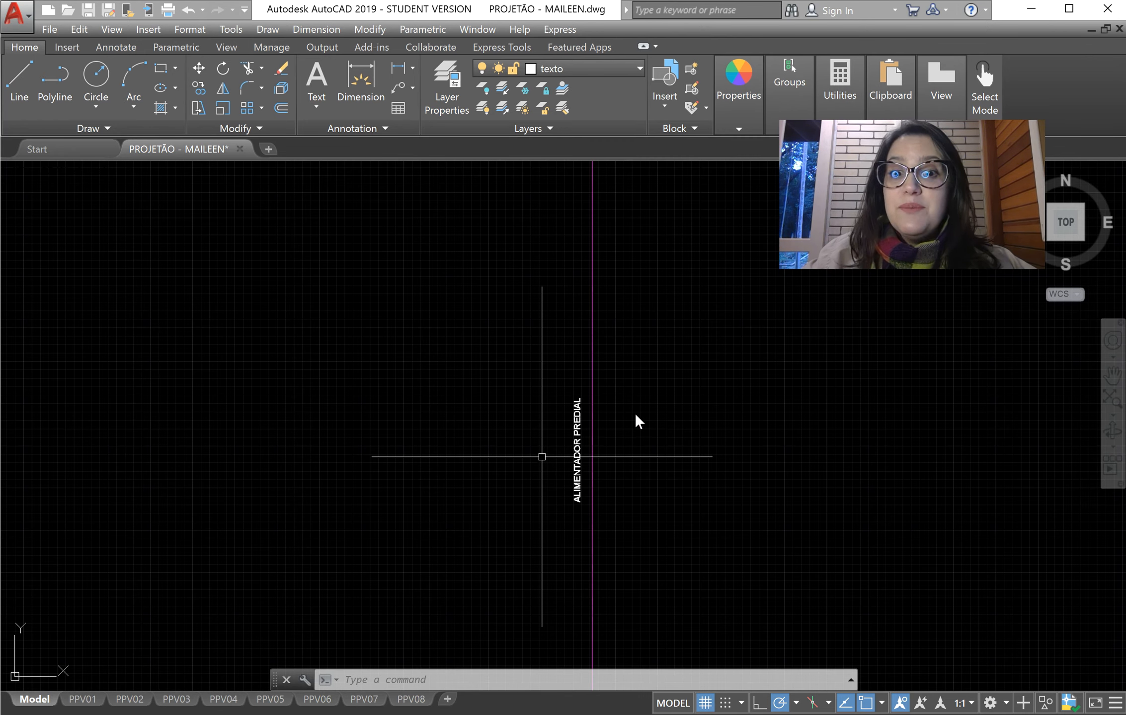
pyautogui.scroll(-5, 457, 460)
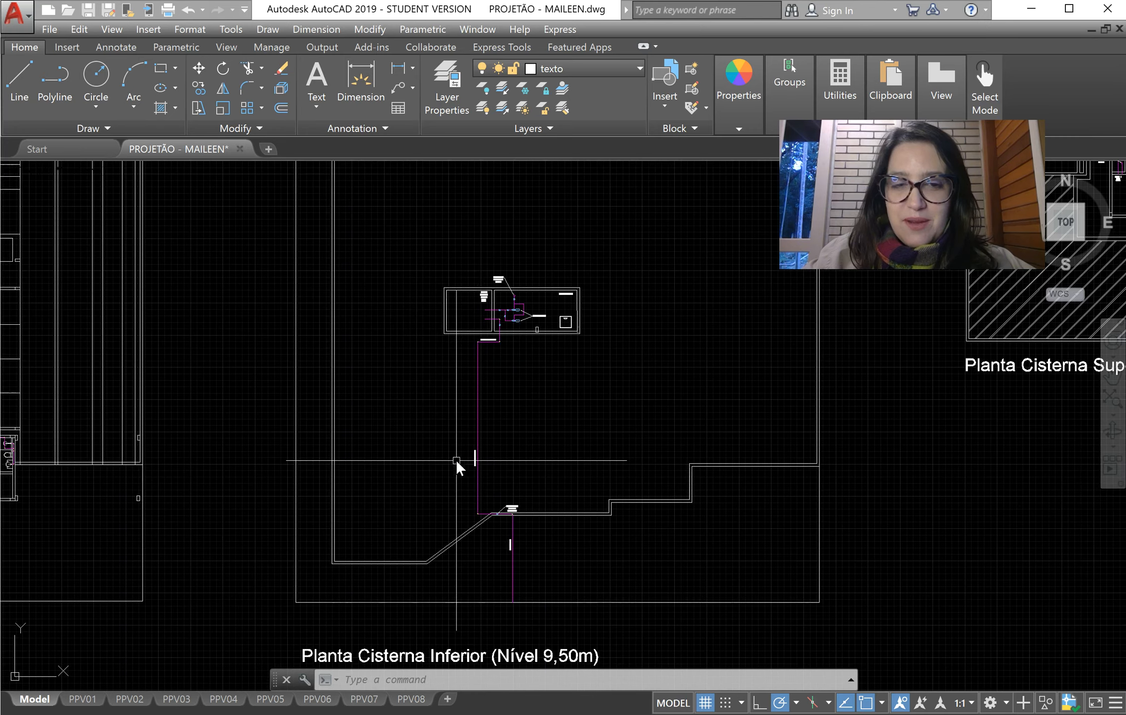
pyautogui.scroll(7, 505, 296)
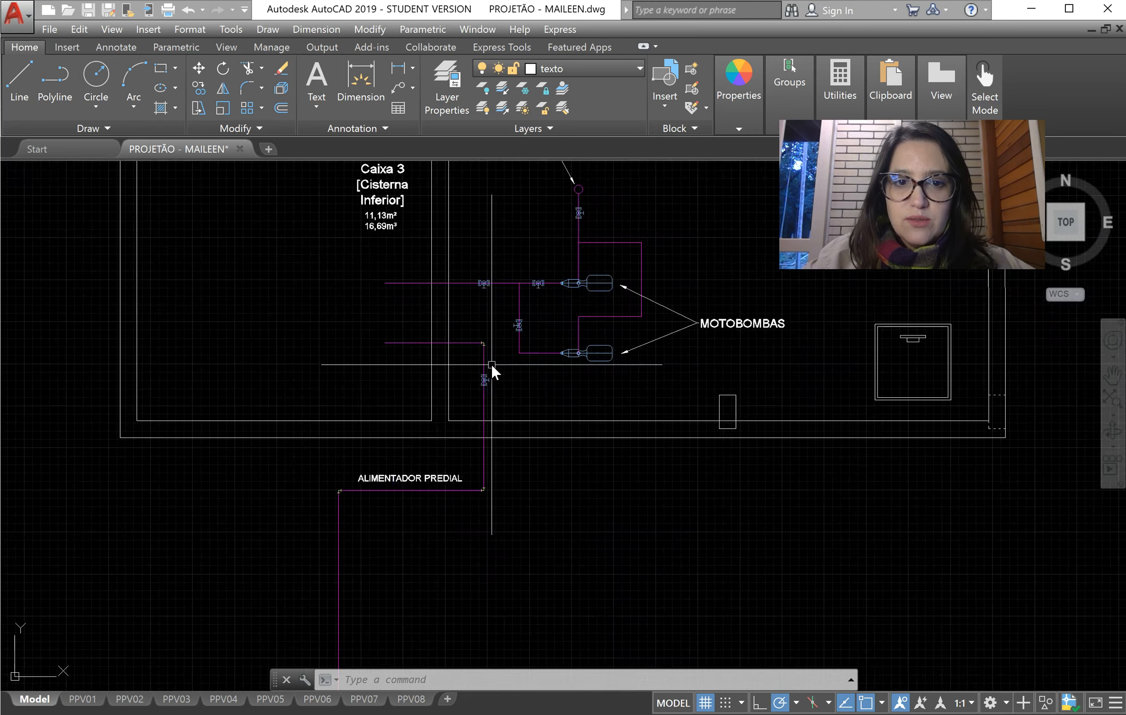
pyautogui.scroll(-2, 426, 430)
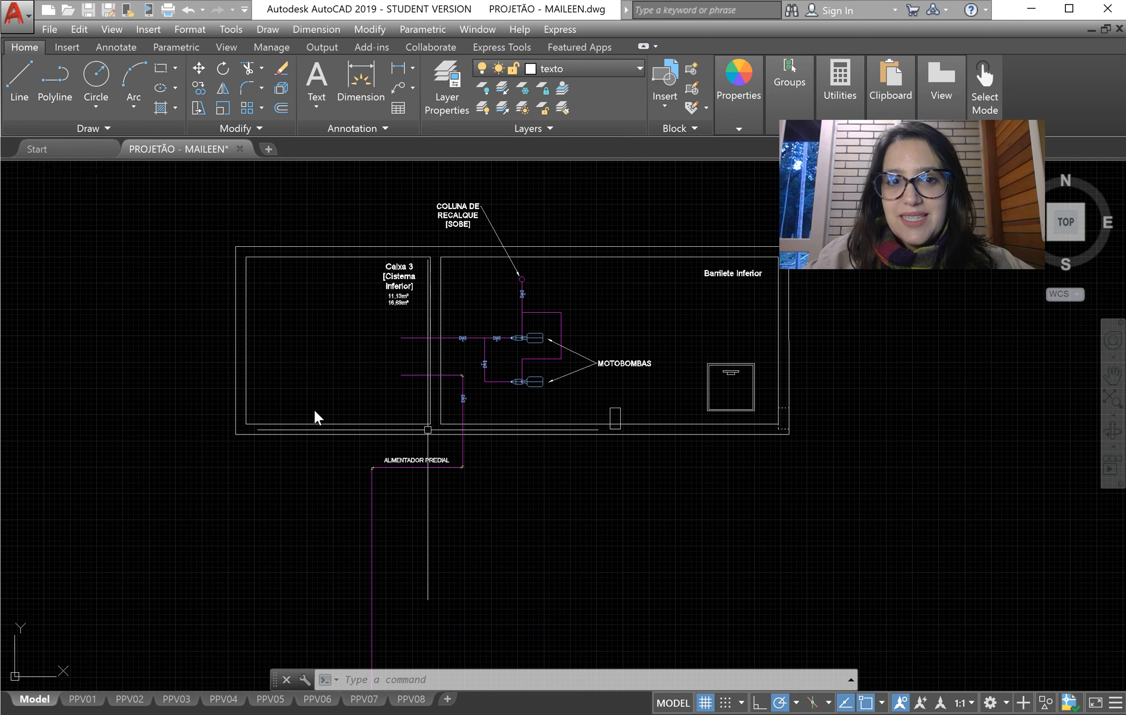
pyautogui.scroll(3, 555, 345)
pyautogui.scroll(-3, 446, 406)
pyautogui.scroll(2, 597, 335)
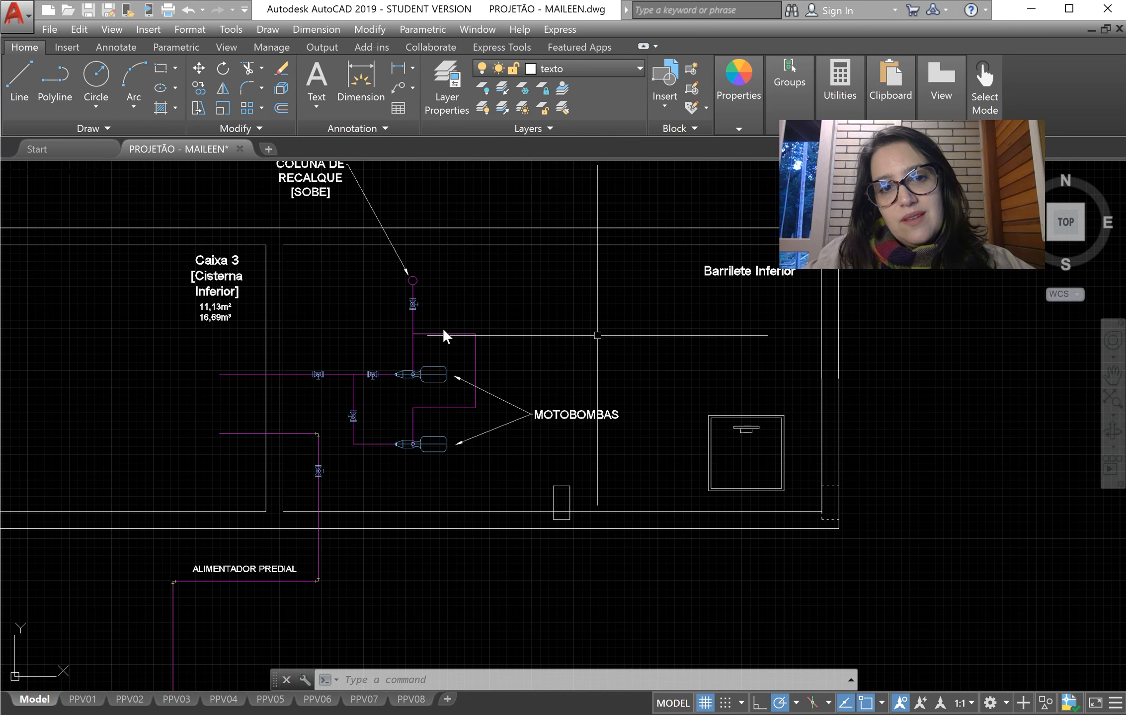